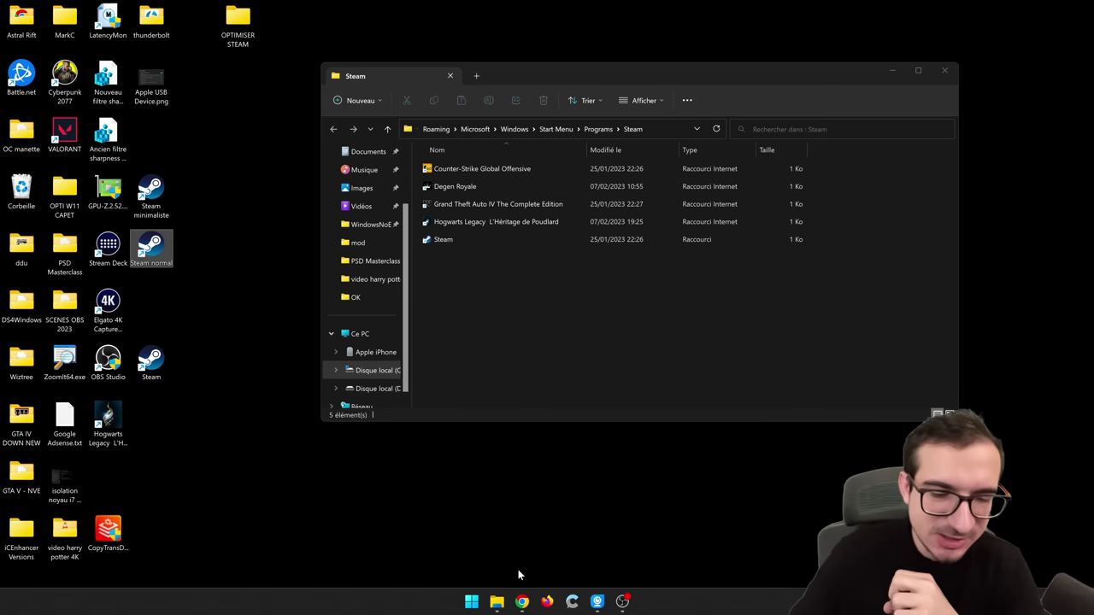
Switch to Chrome and bring up the MakeUseOf article's section on creating a custom batch file for minimal Steam
{"action": "left_click", "coordinate": [522, 601]}
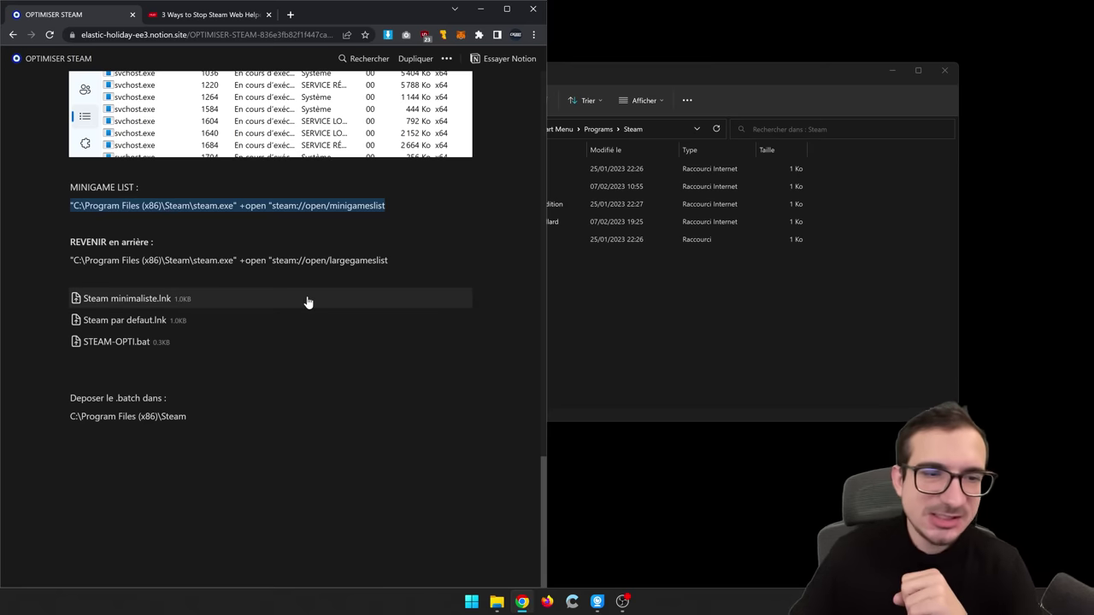
{"action": "key", "text": "ctrl+Tab"}
{"action": "scroll", "coordinate": [286, 257], "scroll_direction": "up", "scroll_amount": 3}
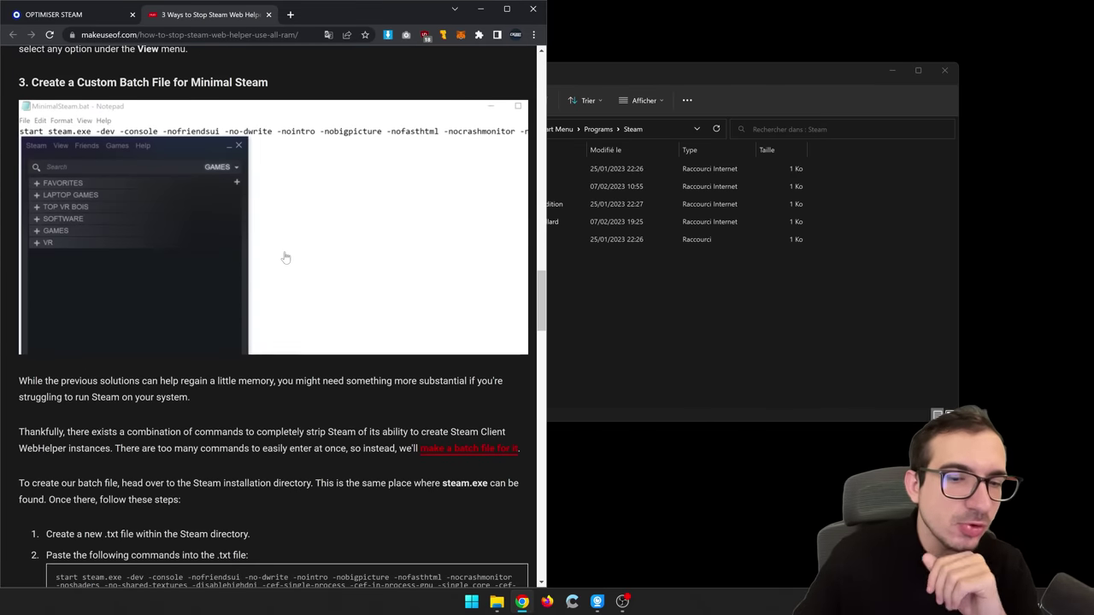
{"action": "scroll", "coordinate": [285, 257], "scroll_direction": "down", "scroll_amount": 1}
{"action": "scroll", "coordinate": [285, 251], "scroll_direction": "down", "scroll_amount": 2}
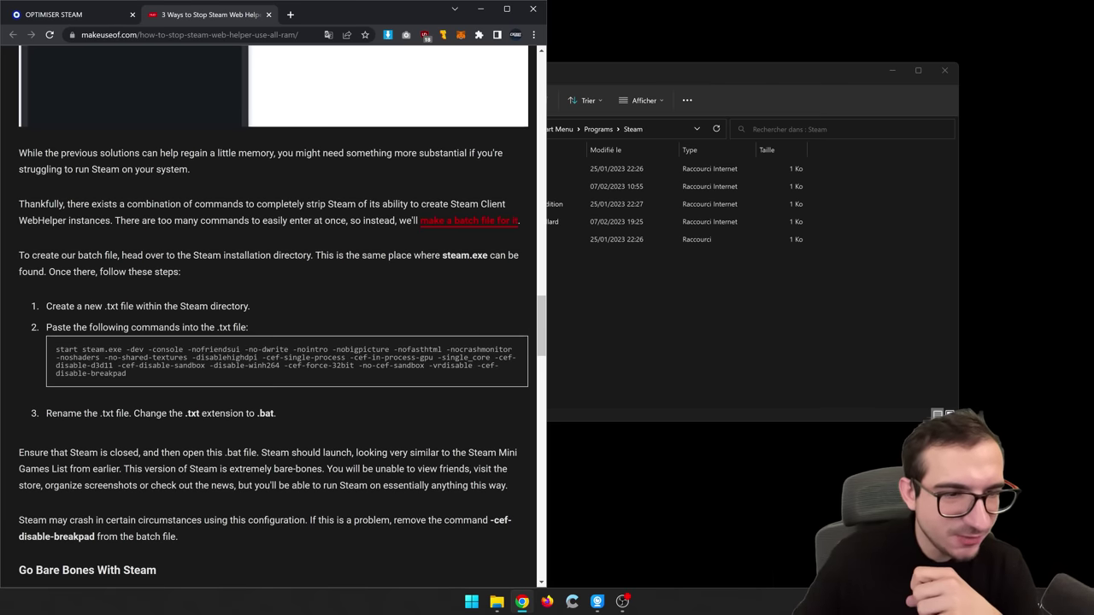
Copy the full "start steam.exe -dev -console ..." command block from the article and close the Steam shortcuts folder window
{"action": "left_click_drag", "start_coordinate": [148, 376], "coordinate": [57, 350]}
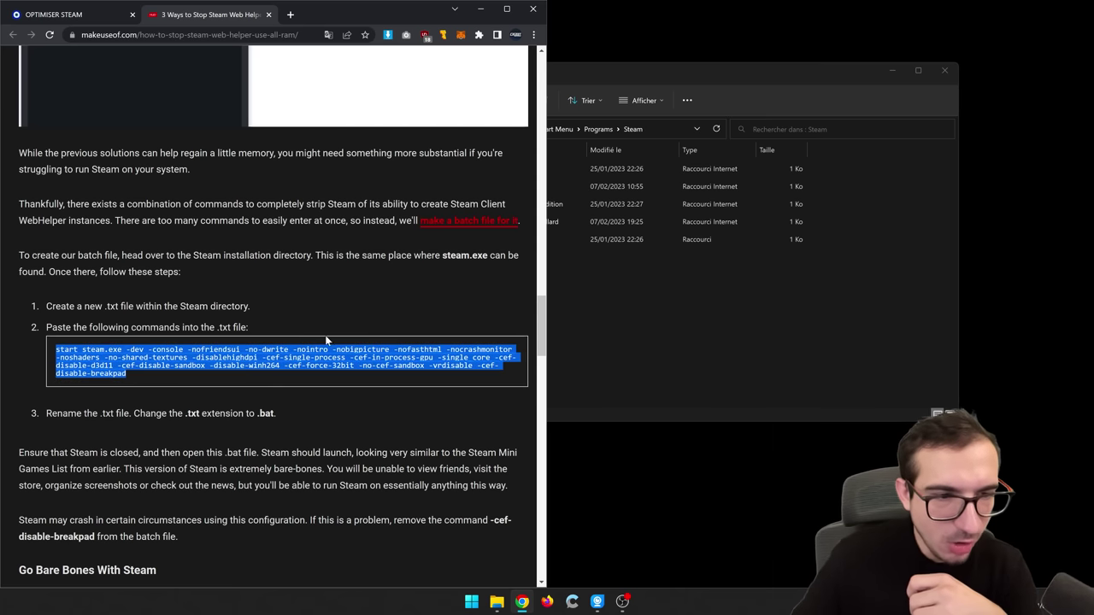
{"action": "right_click", "coordinate": [91, 350]}
{"action": "left_click", "coordinate": [119, 366]}
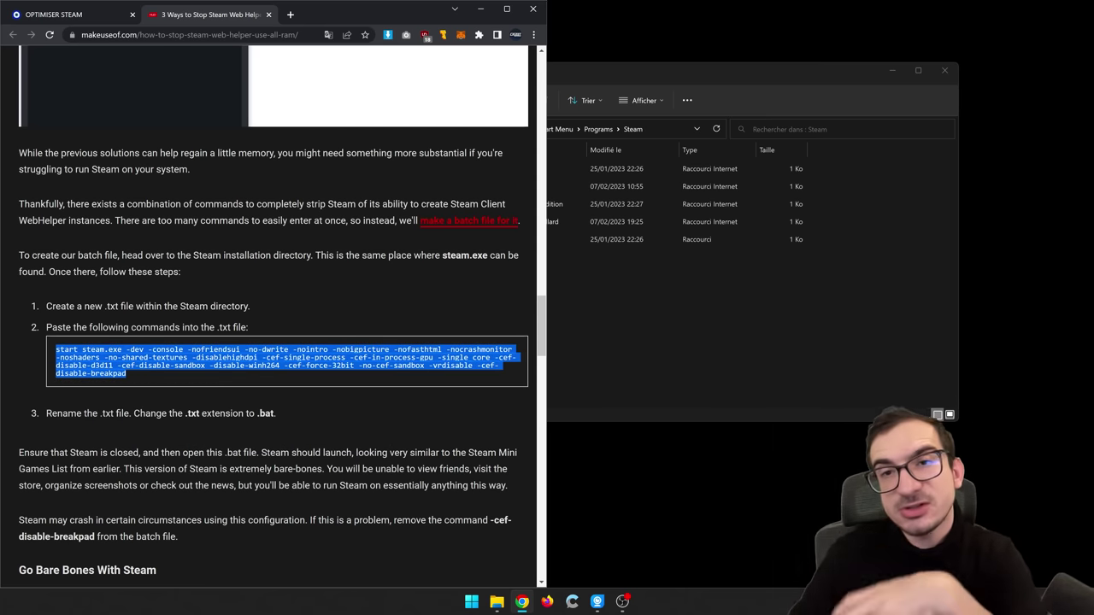
{"action": "left_click", "coordinate": [627, 348]}
{"action": "left_click", "coordinate": [943, 71]}
{"action": "right_click", "coordinate": [195, 376]}
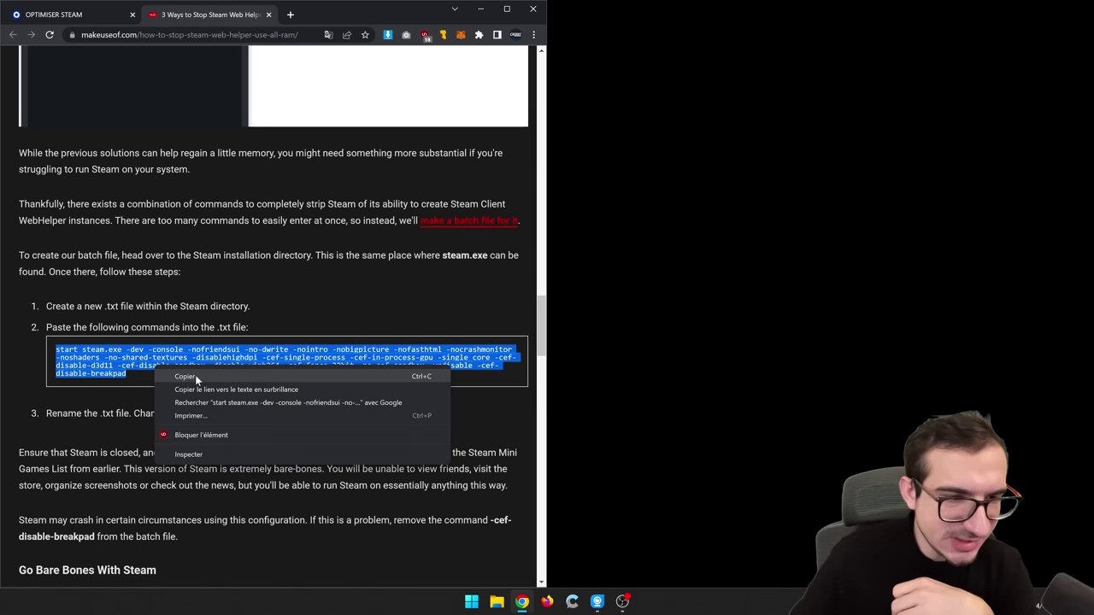
{"action": "left_click", "coordinate": [209, 383]}
Create a new text document on the desktop named STEAM OPTI.txt
{"action": "right_click", "coordinate": [581, 224]}
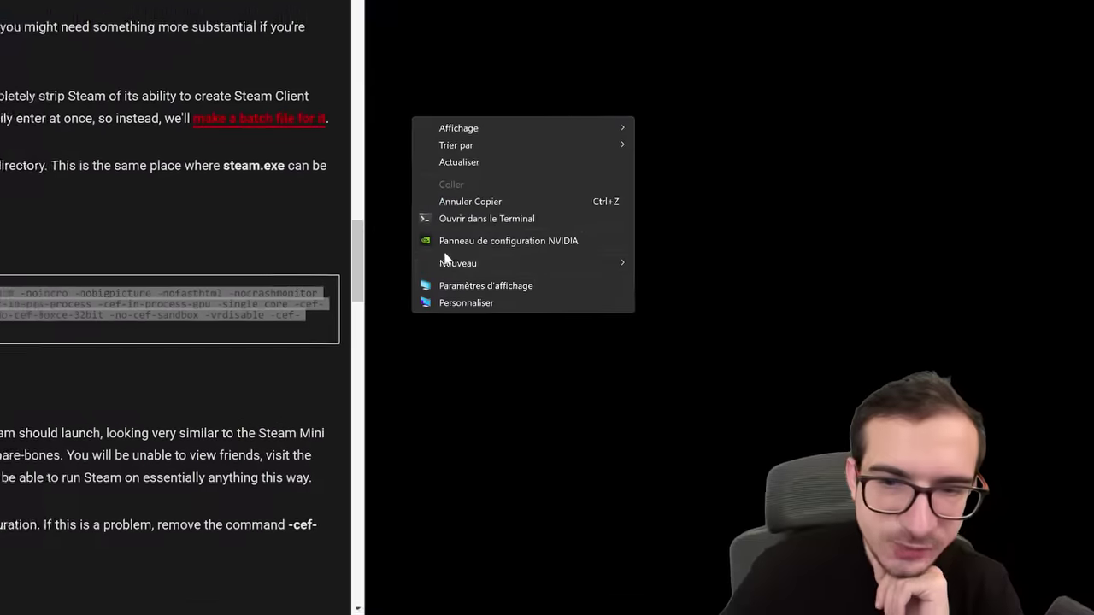
{"action": "left_click", "coordinate": [675, 330]}
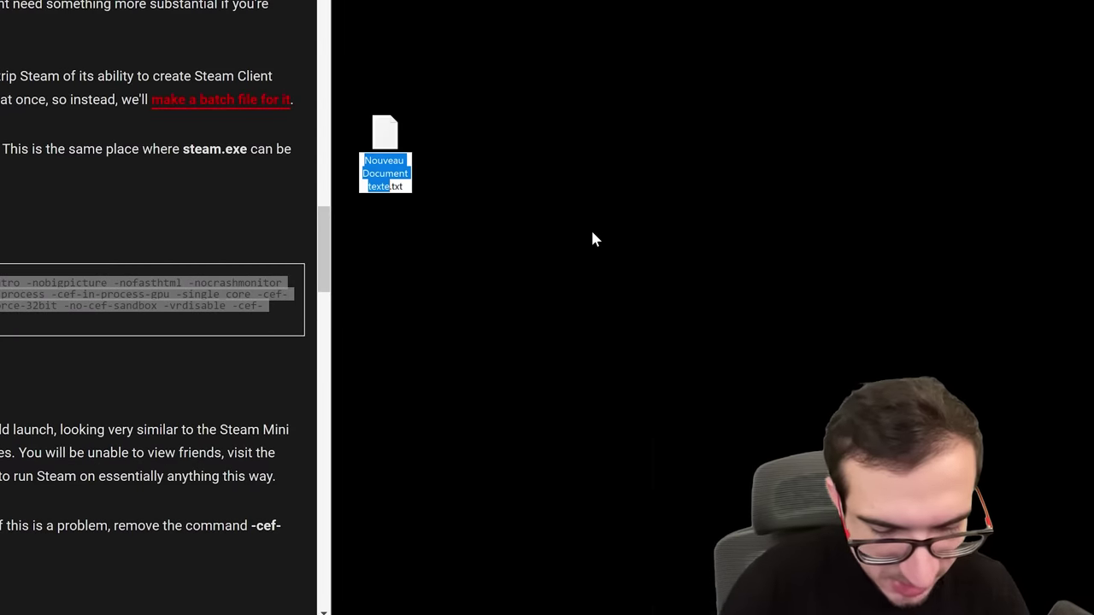
{"action": "type", "text": "STEAMOIP"}
{"action": "key", "text": "BackSpace"}
{"action": "key", "text": "BackSpace"}
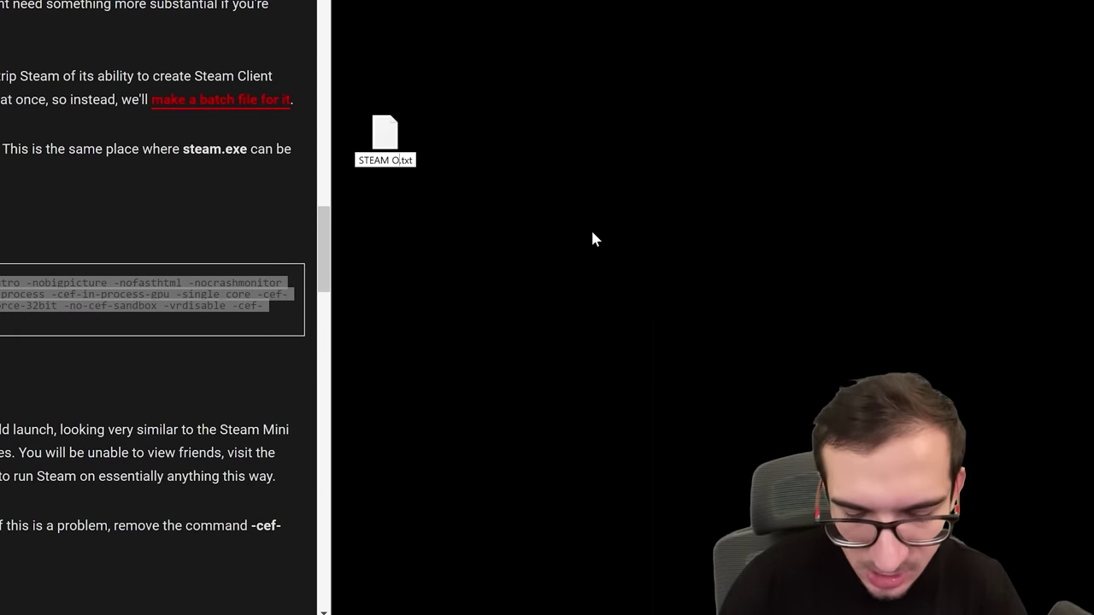
{"action": "type", "text": "PTI"}
{"action": "key", "text": "Return"}
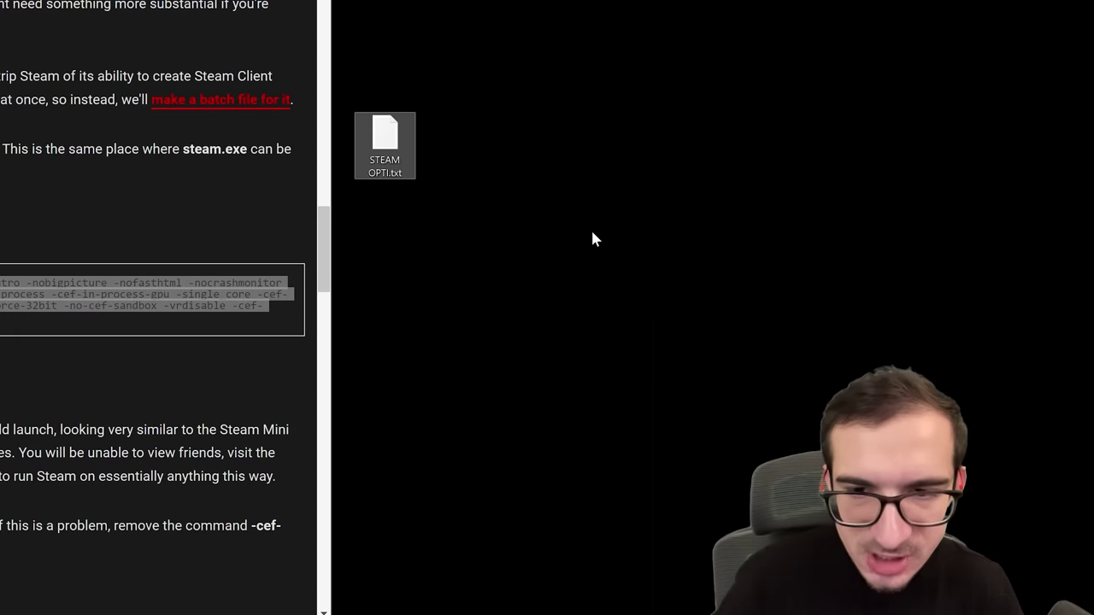
Paste the copied command into STEAM OPTI.txt and save it to the desktop as STEAM OPTI.bat with the all-files type
{"action": "double_click", "coordinate": [392, 164]}
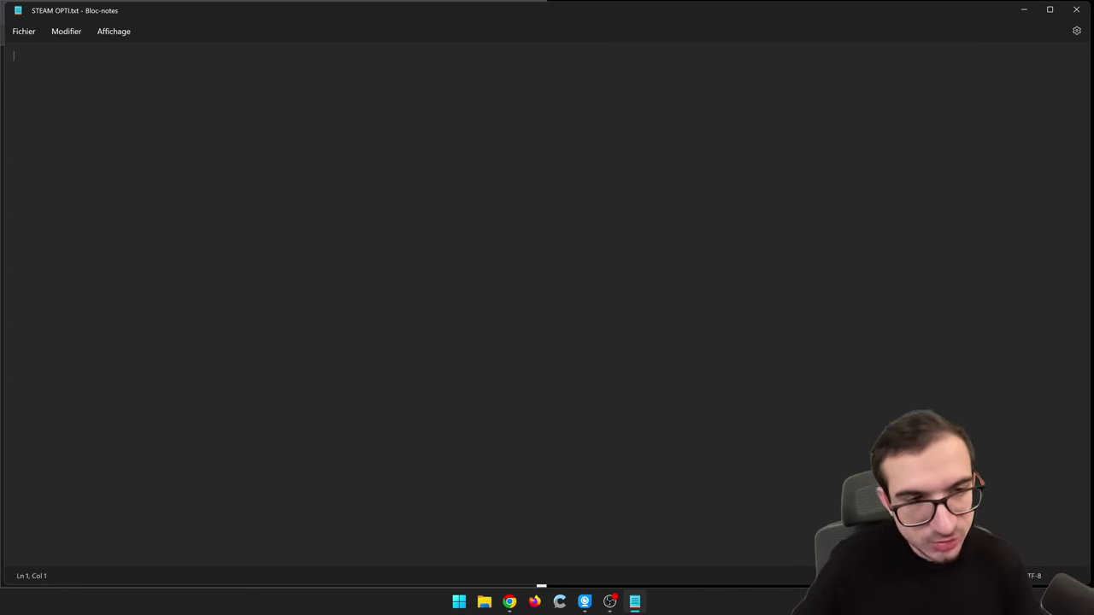
{"action": "key", "text": "ctrl+v"}
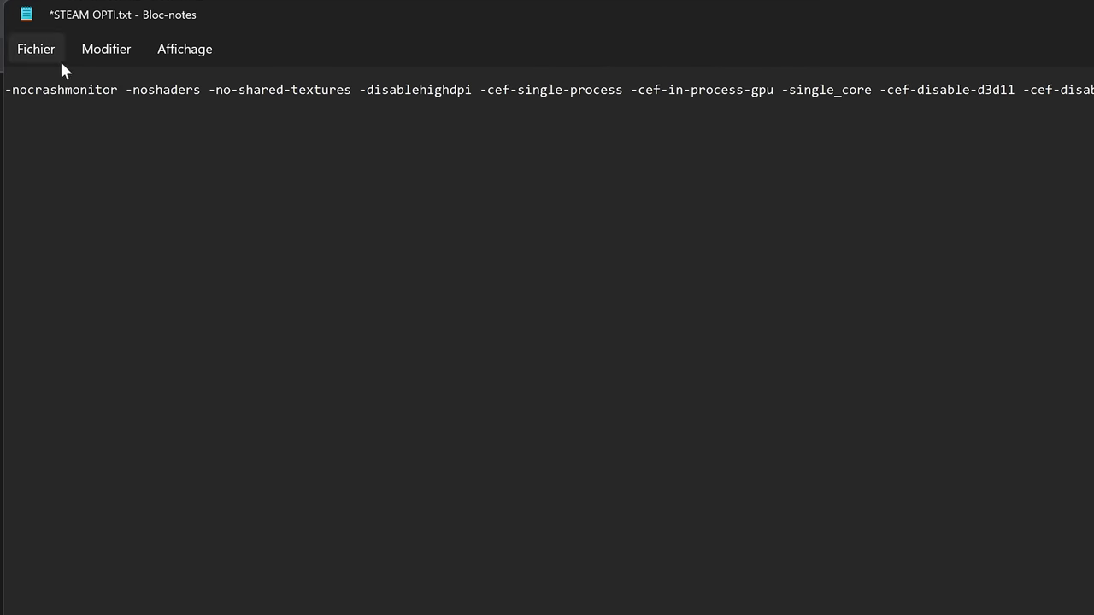
{"action": "left_click", "coordinate": [36, 52]}
{"action": "left_click", "coordinate": [66, 211]}
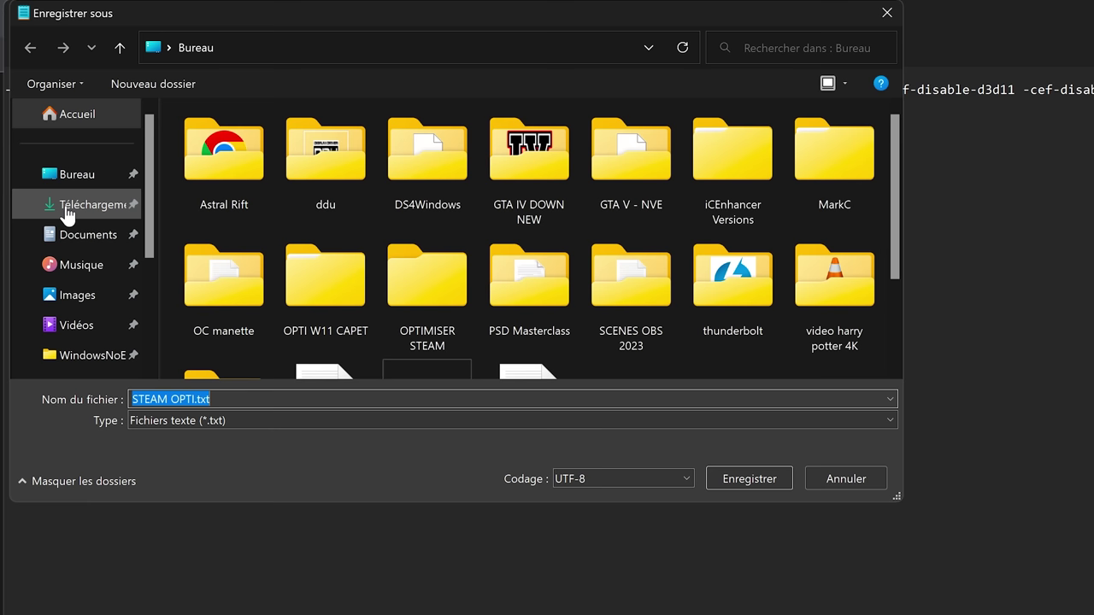
{"action": "left_click", "coordinate": [177, 420]}
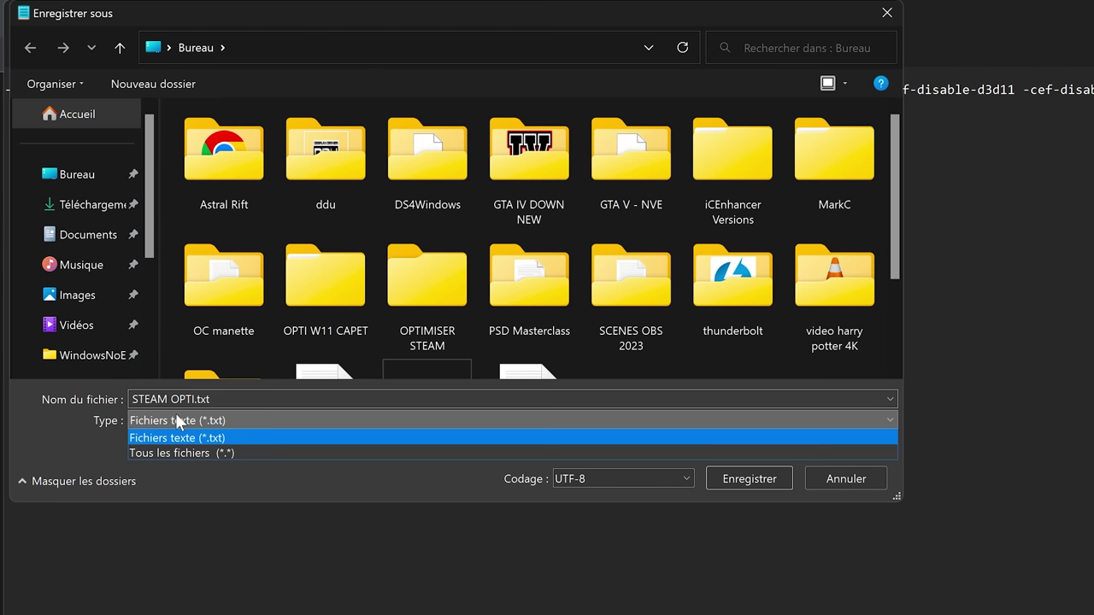
{"action": "left_click", "coordinate": [204, 451]}
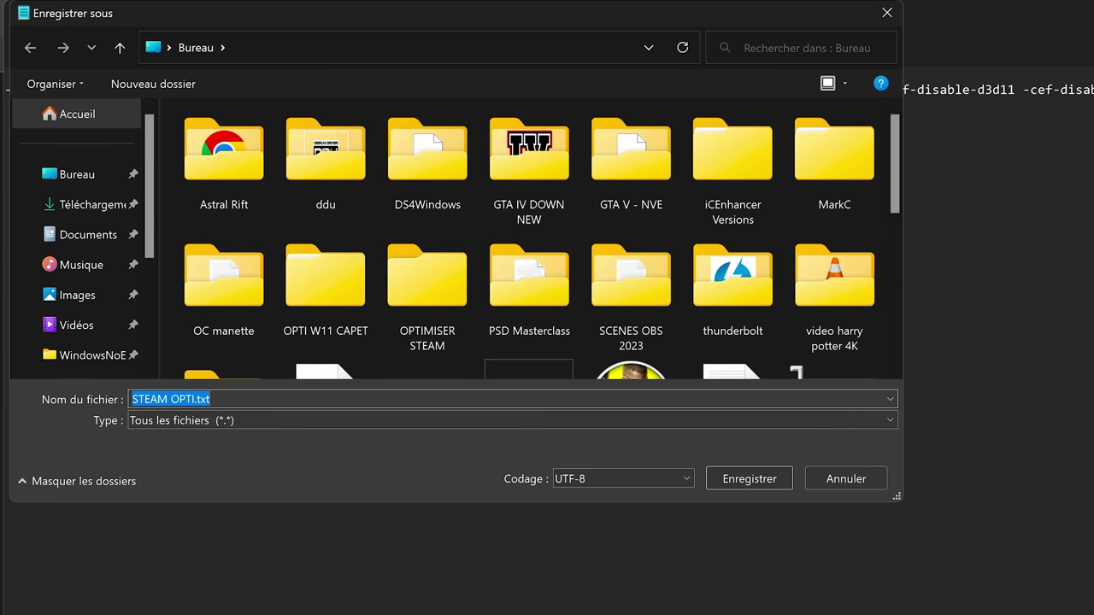
{"action": "left_click", "coordinate": [393, 399]}
{"action": "key", "text": "shift+Left"}
{"action": "key", "text": "shift+Left"}
{"action": "key", "text": "shift+Left"}
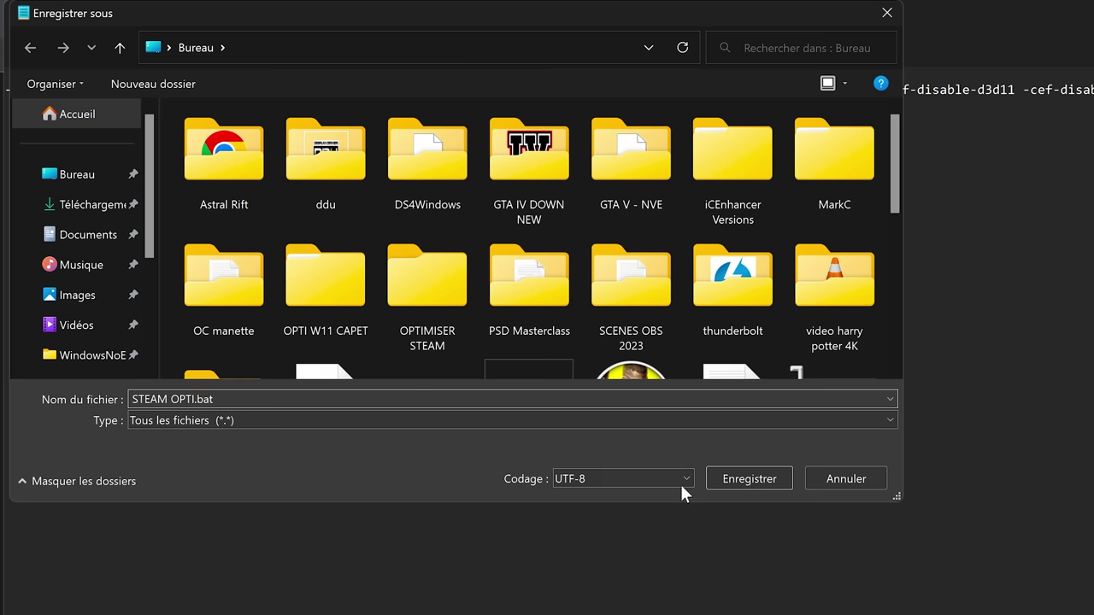
{"action": "left_click", "coordinate": [750, 479]}
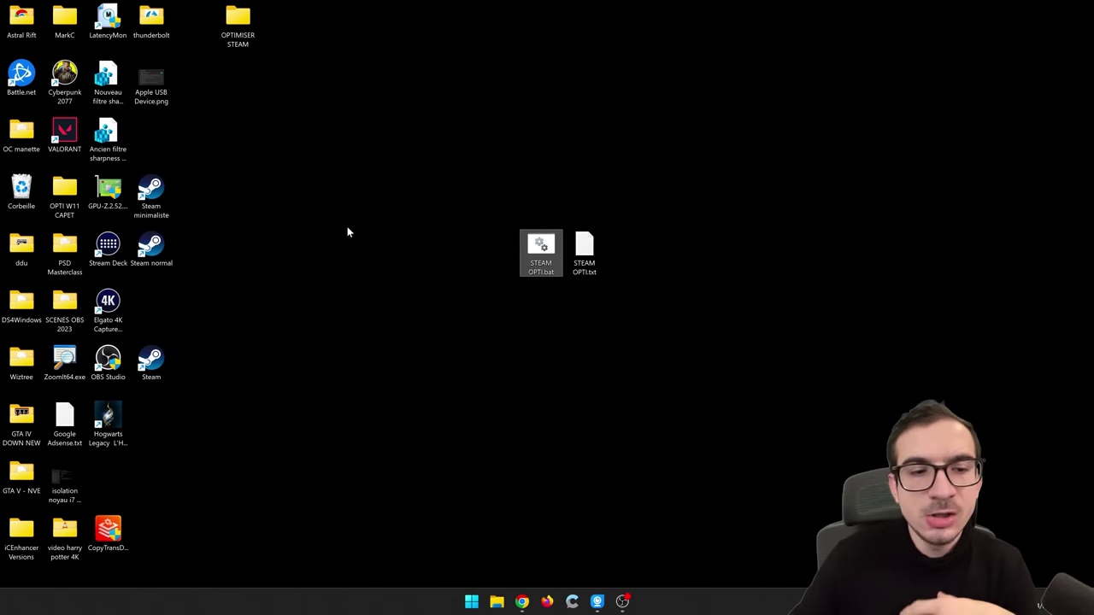
Open the desktop Steam shortcut's properties and highlight the installation folder path in its target
{"action": "right_click", "coordinate": [162, 362]}
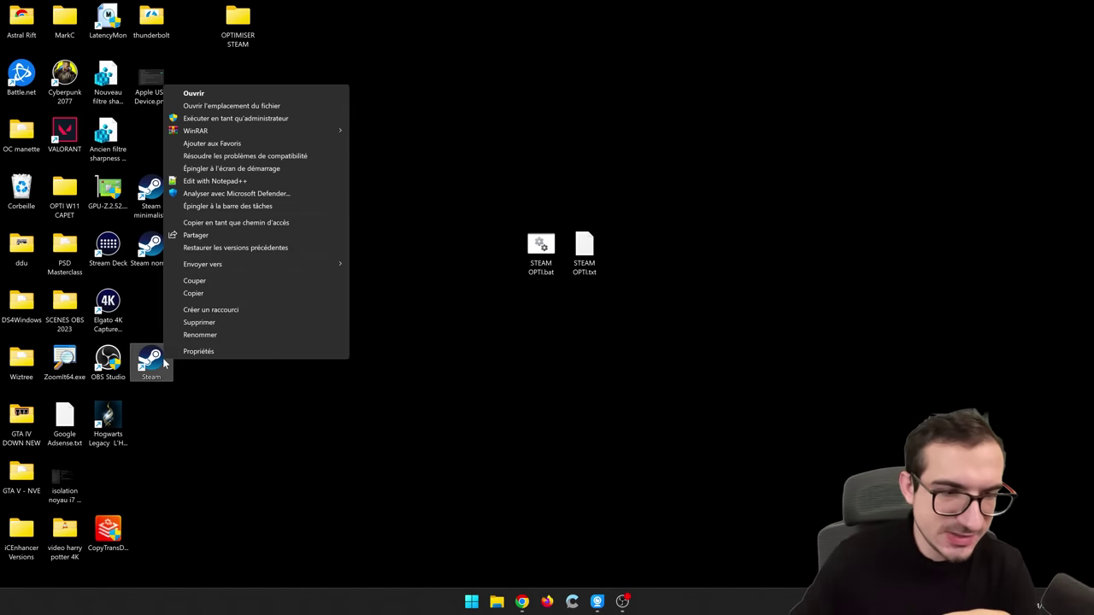
{"action": "left_click", "coordinate": [205, 352]}
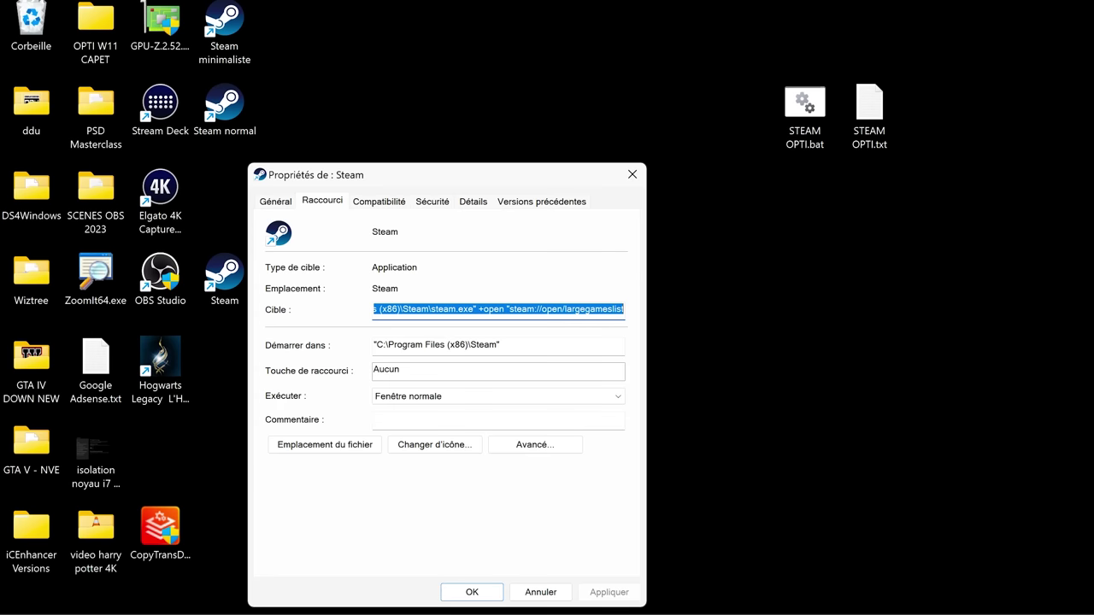
{"action": "key", "text": "Left"}
{"action": "key", "text": "shift+Home"}
{"action": "left_click", "coordinate": [493, 308]}
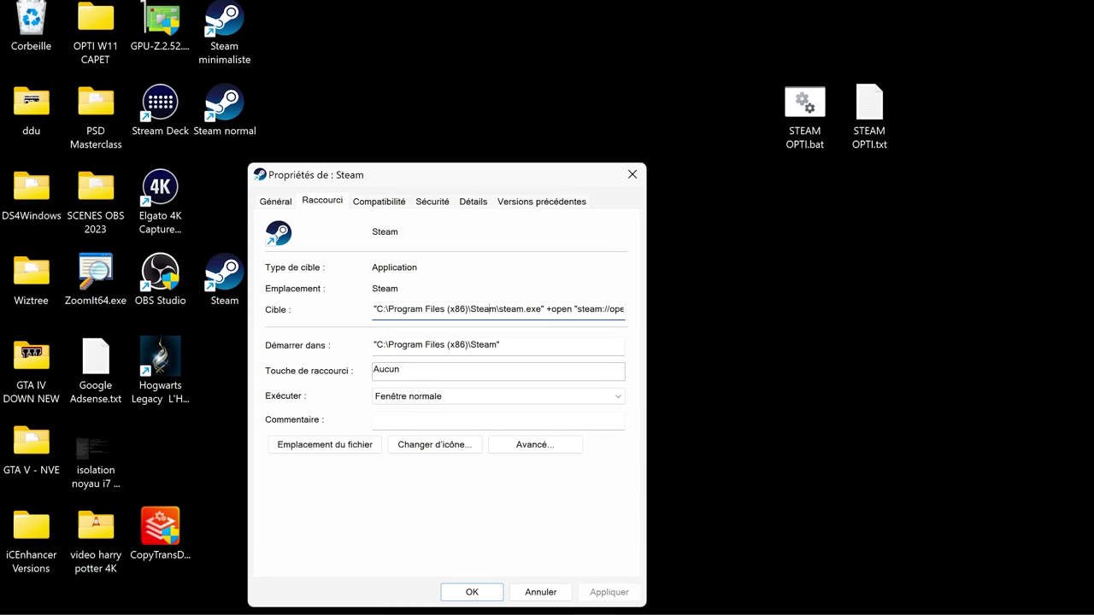
{"action": "left_click_drag", "start_coordinate": [499, 309], "coordinate": [402, 309]}
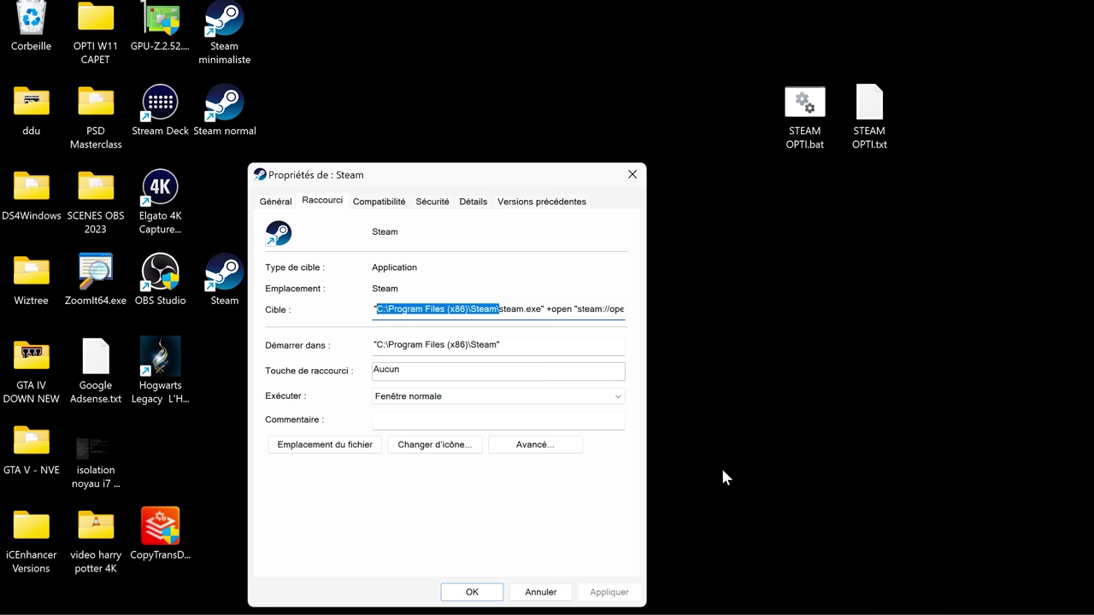
Open a new File Explorer window at Programmes (x86)\Steam on drive C and locate steam.exe
{"action": "right_click", "coordinate": [499, 601]}
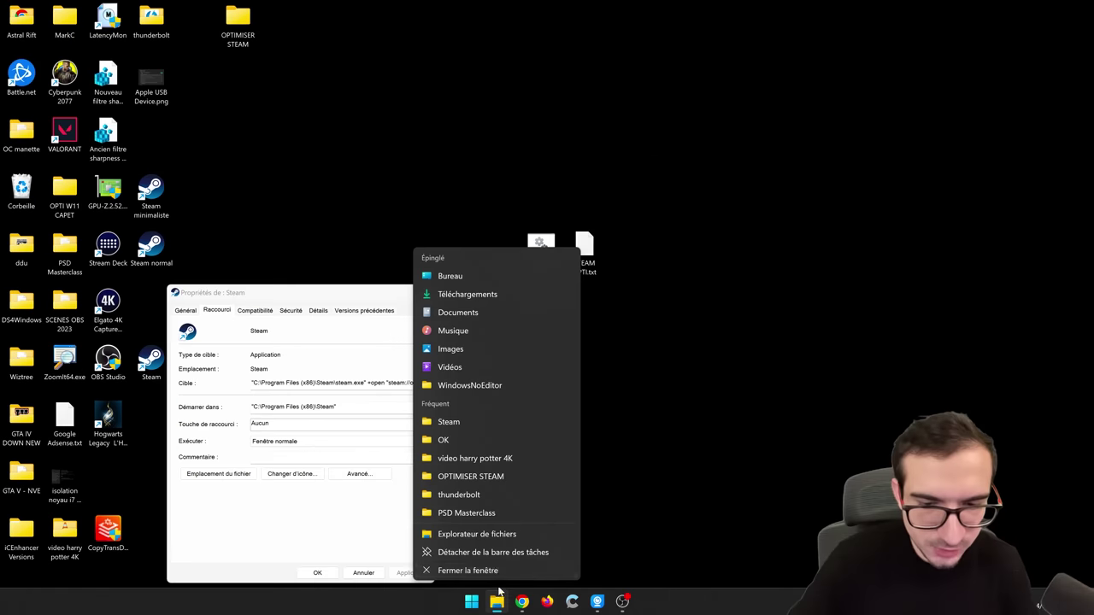
{"action": "left_click", "coordinate": [479, 533]}
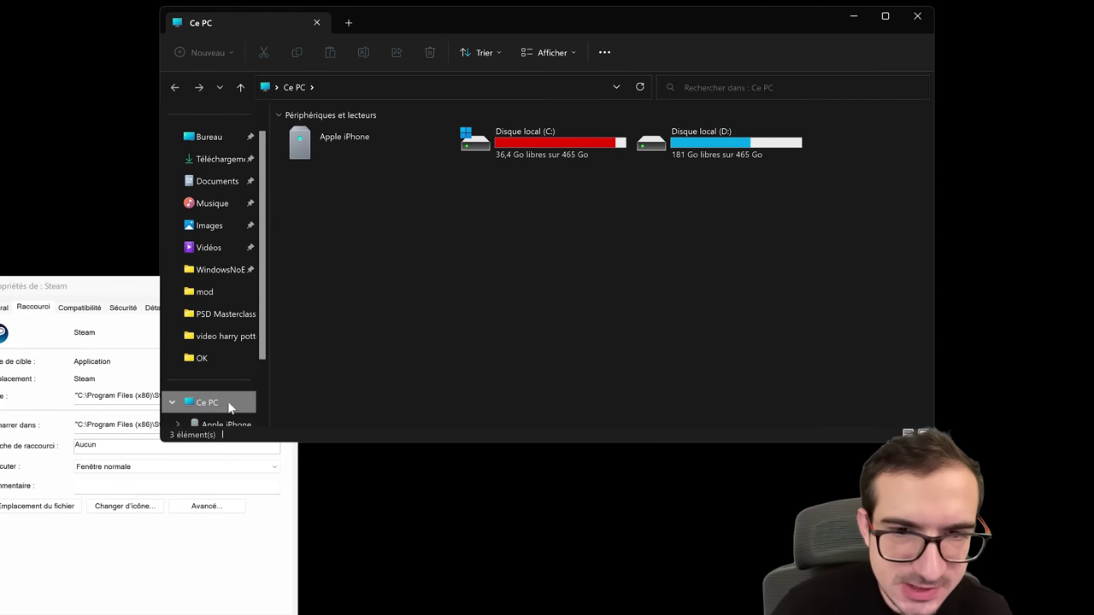
{"action": "double_click", "coordinate": [538, 144]}
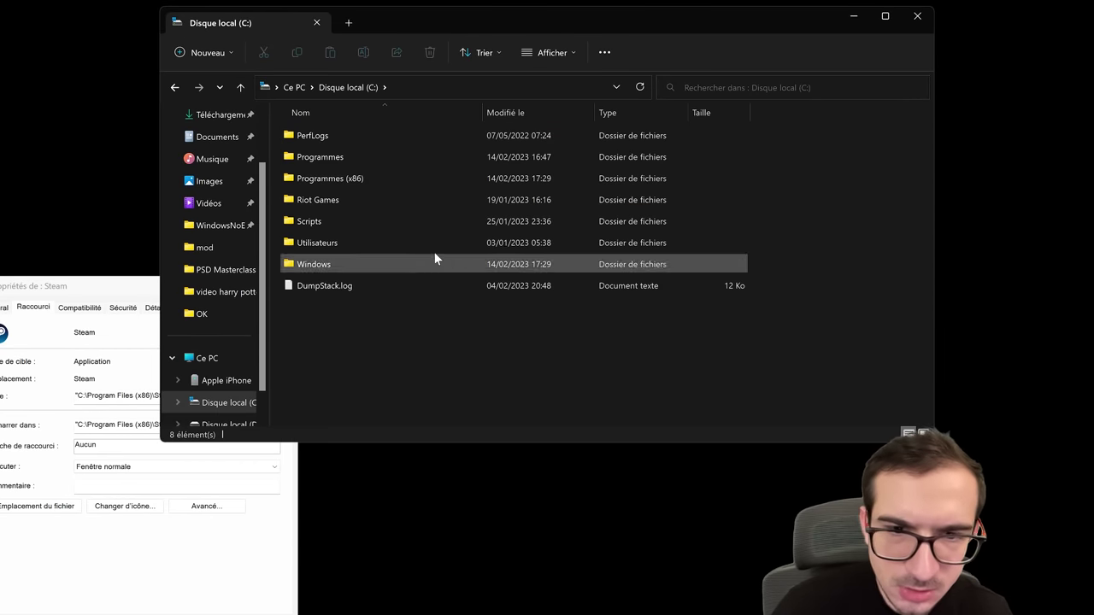
{"action": "double_click", "coordinate": [334, 171]}
{"action": "scroll", "coordinate": [371, 167], "scroll_direction": "down", "scroll_amount": 3}
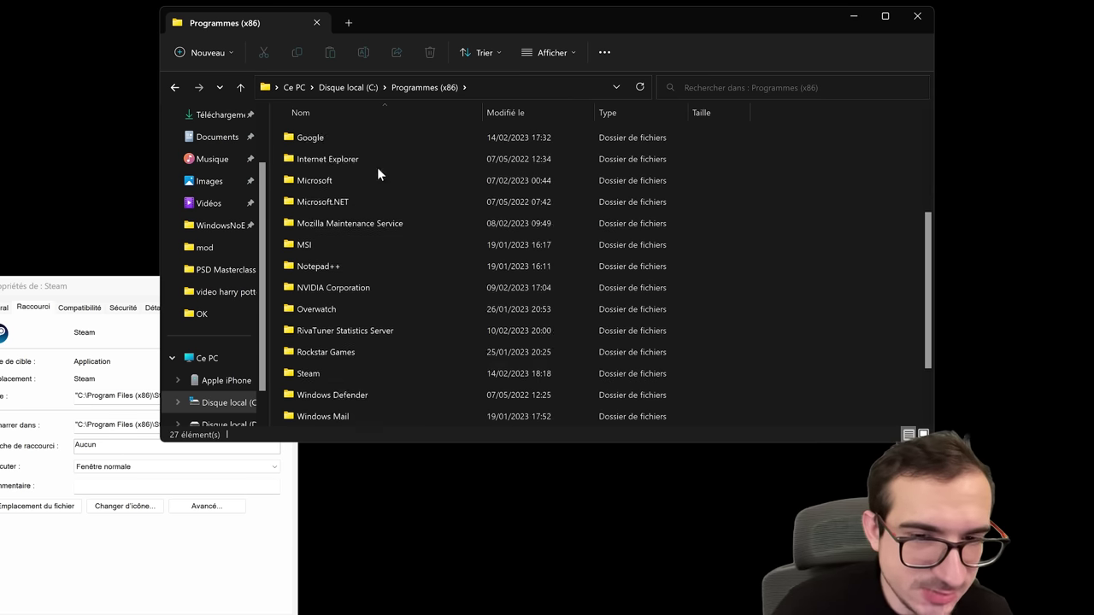
{"action": "scroll", "coordinate": [377, 167], "scroll_direction": "down", "scroll_amount": 1}
{"action": "double_click", "coordinate": [347, 302]}
{"action": "left_click", "coordinate": [359, 289]}
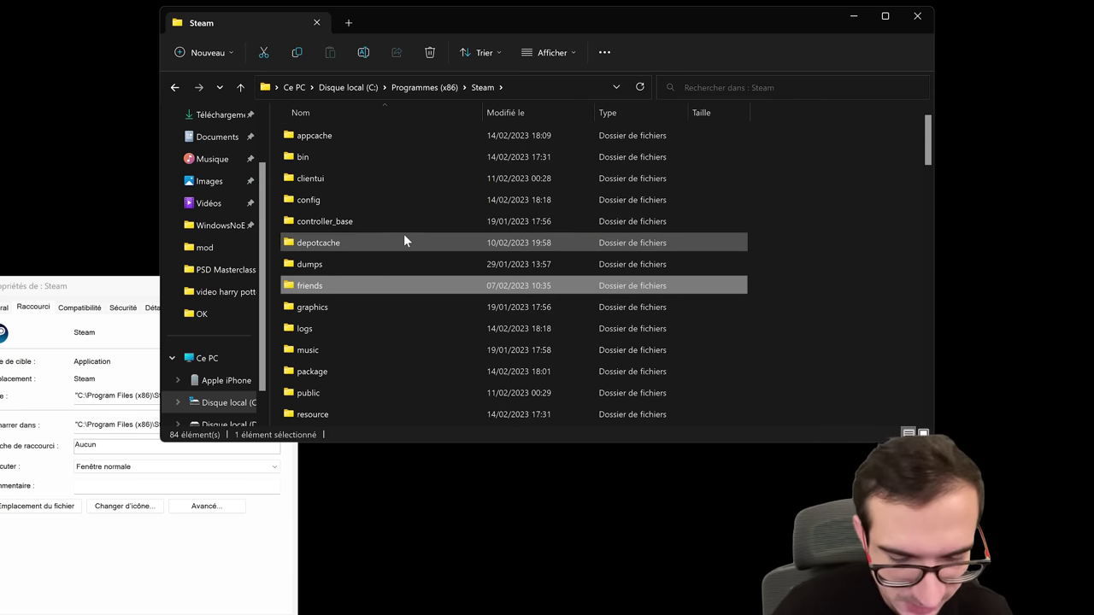
{"action": "type", "text": "steam"}
{"action": "scroll", "coordinate": [366, 154], "scroll_direction": "down", "scroll_amount": 10}
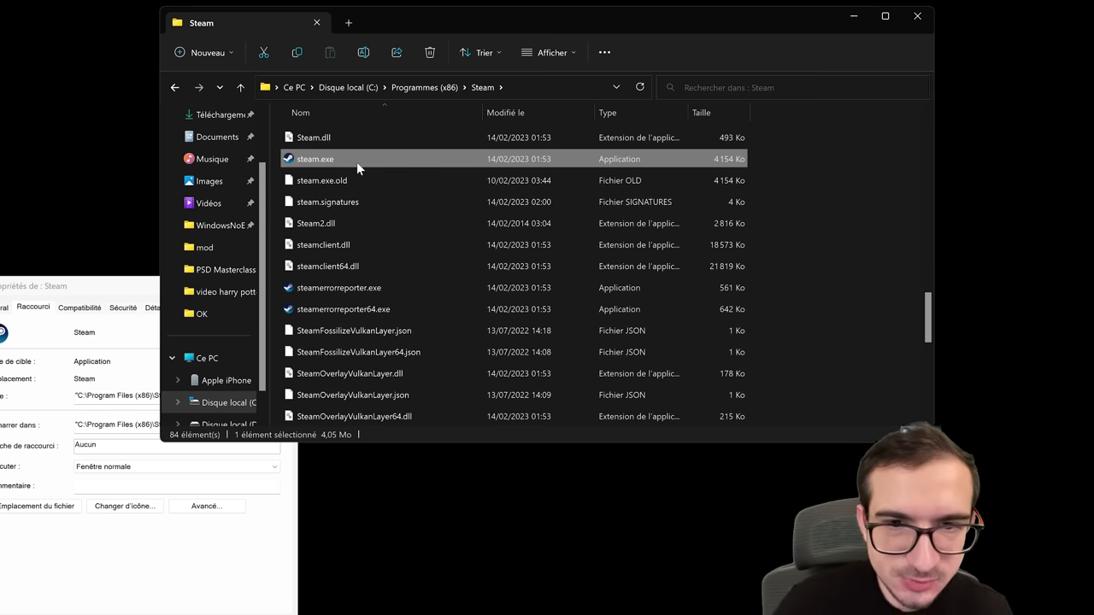
Snap the Steam folder window to half the screen and move STEAM OPTI.bat from the desktop into that folder
{"action": "key", "text": "super+Left"}
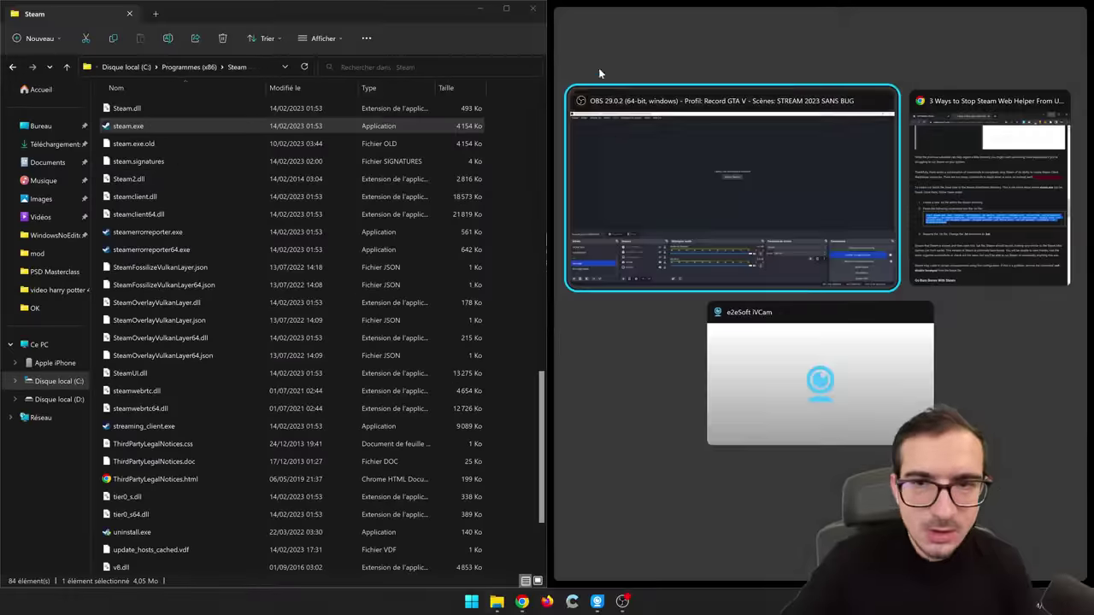
{"action": "left_click", "coordinate": [599, 68]}
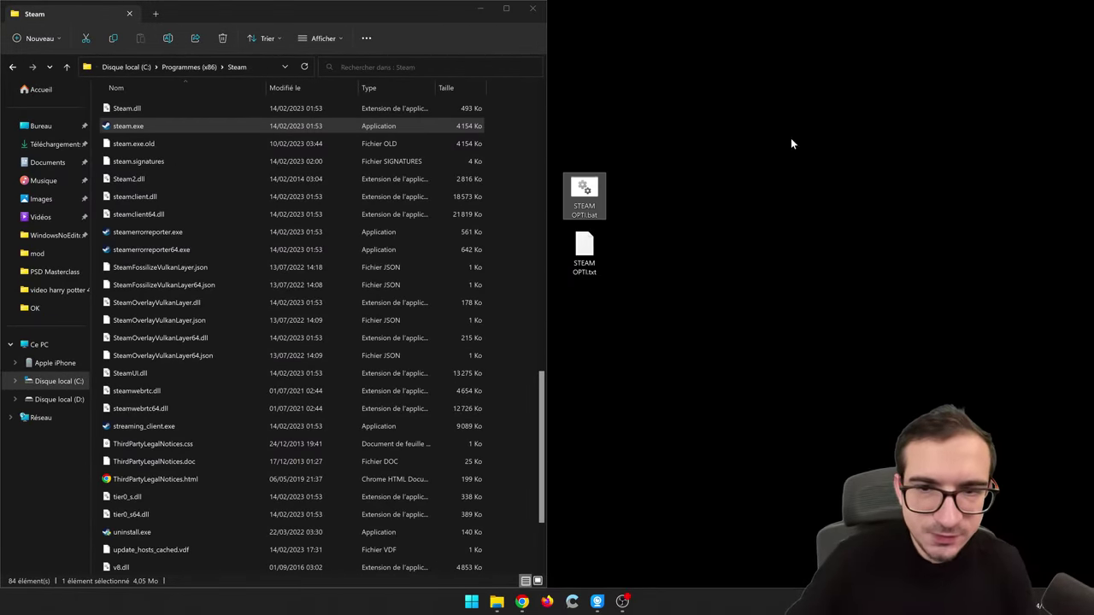
{"action": "left_click_drag", "start_coordinate": [584, 192], "coordinate": [518, 264]}
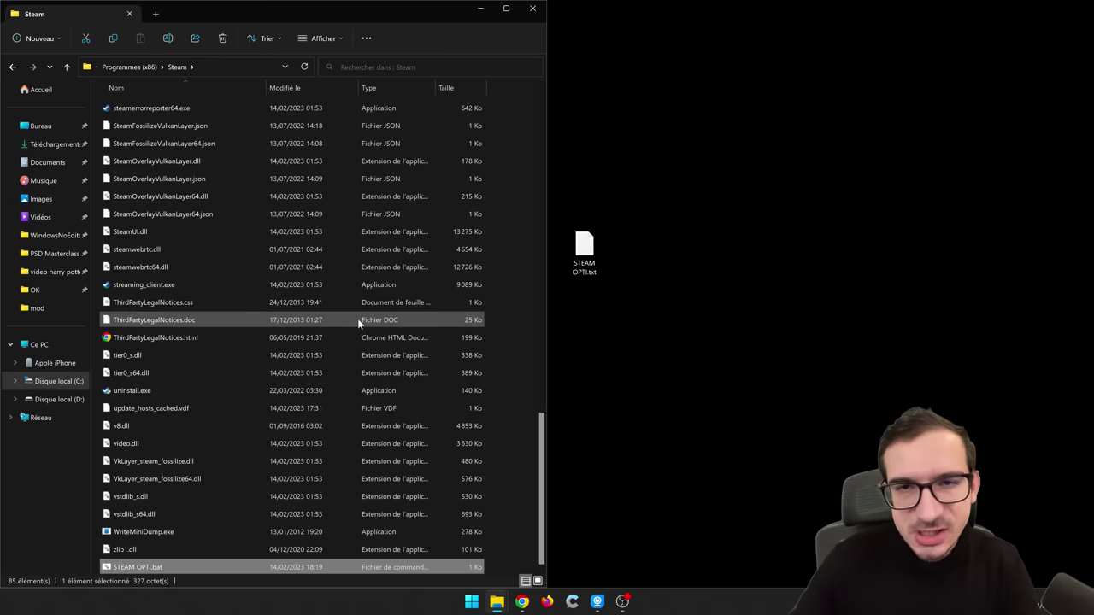
Create a desktop shortcut to STEAM OPTI.bat, place it between the Steam normal and Steam icons, and close the leftover windows
{"action": "right_click", "coordinate": [158, 567]}
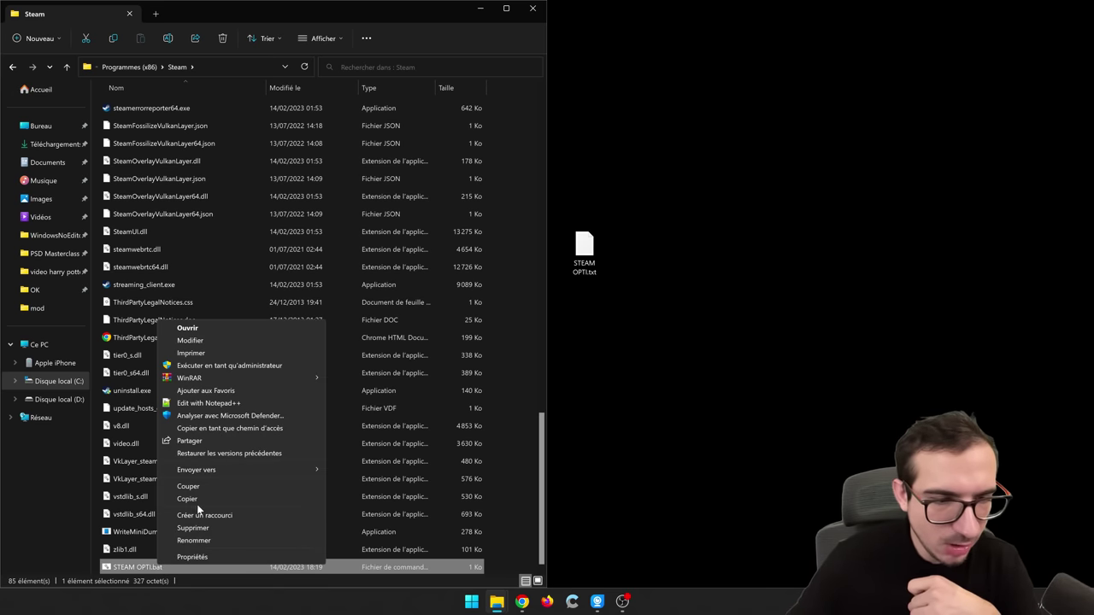
{"action": "mouse_move", "coordinate": [214, 477]}
{"action": "left_click", "coordinate": [366, 471]}
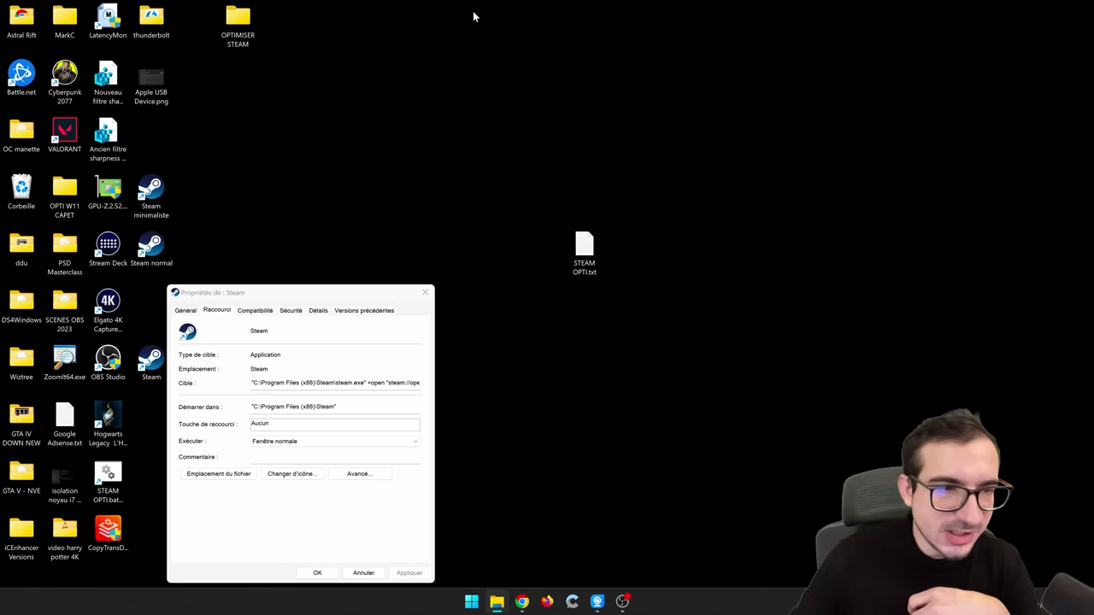
{"action": "left_click", "coordinate": [425, 293]}
{"action": "left_click_drag", "start_coordinate": [108, 479], "coordinate": [154, 312]}
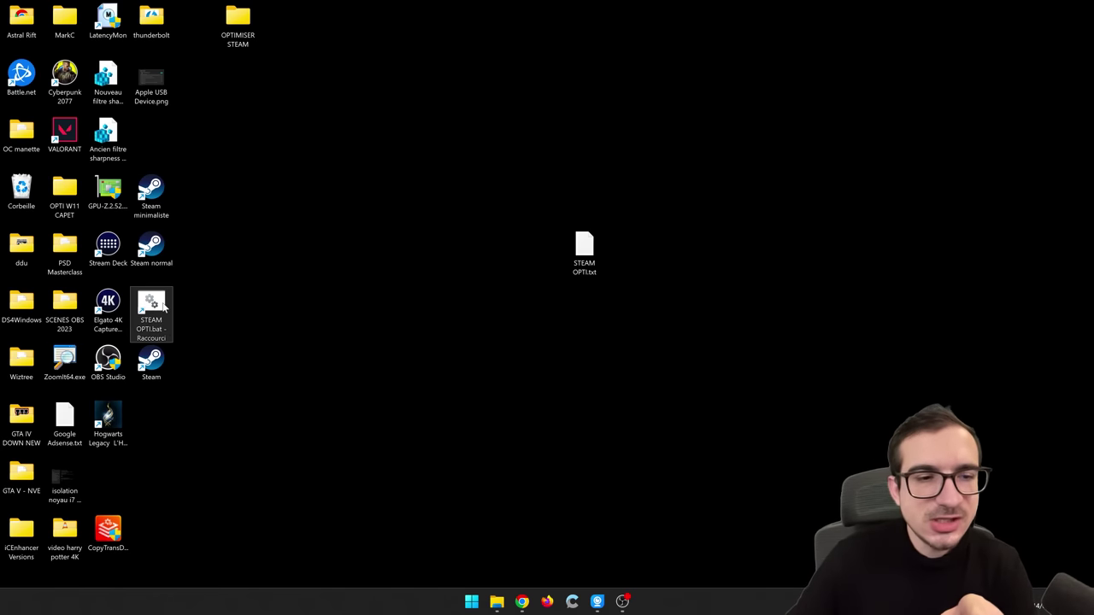
{"action": "left_click", "coordinate": [498, 606]}
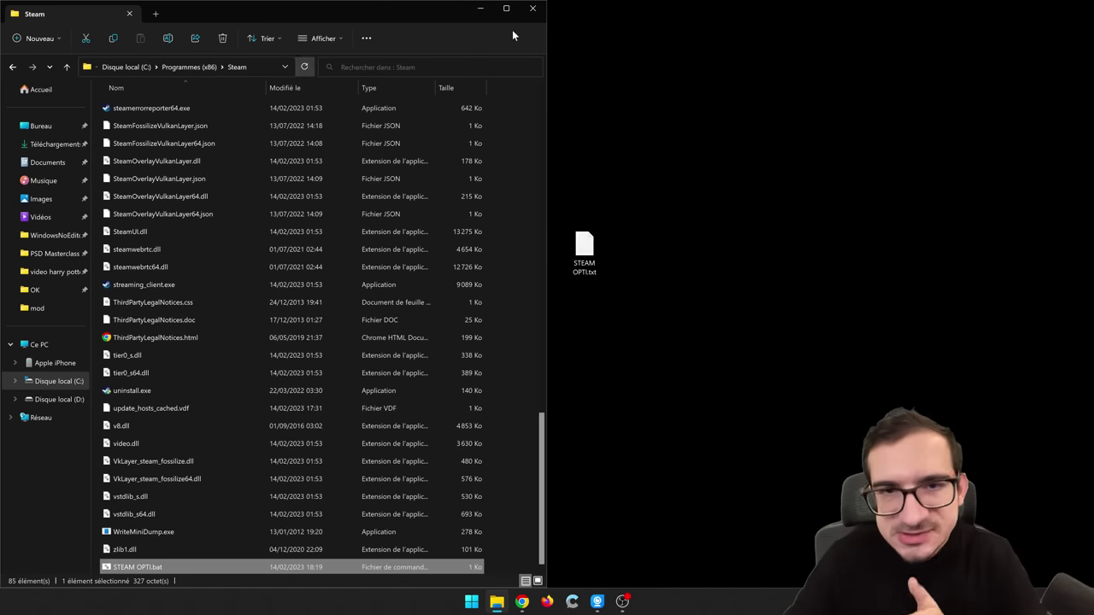
{"action": "left_click", "coordinate": [533, 8]}
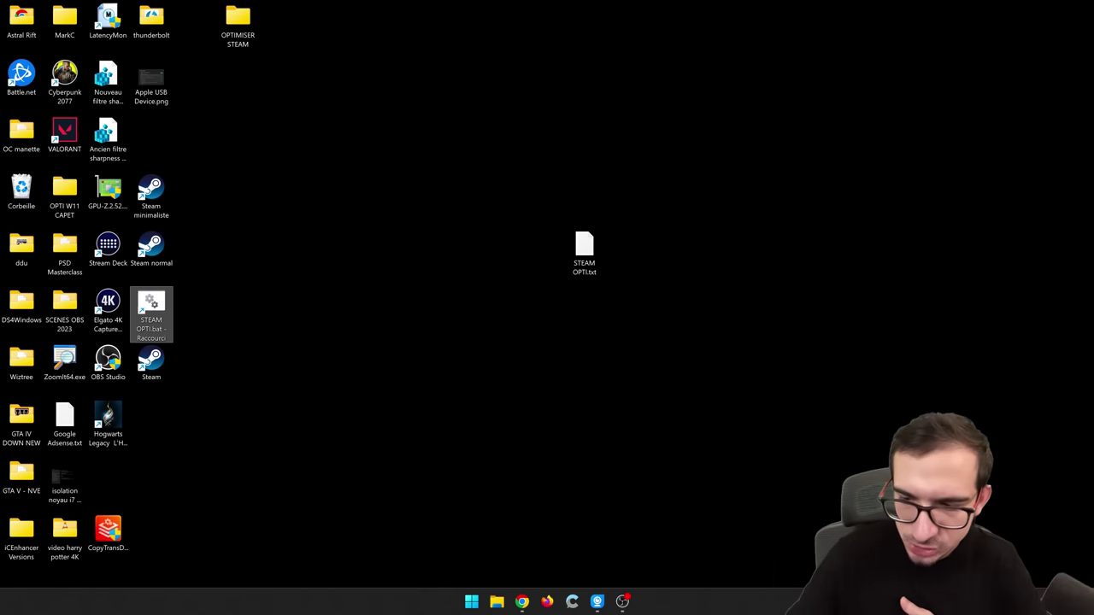
Quit the running Steam client, start Steam in normal mode and dismiss the pop-up over its library
{"action": "right_click", "coordinate": [995, 525]}
{"action": "left_click", "coordinate": [838, 520]}
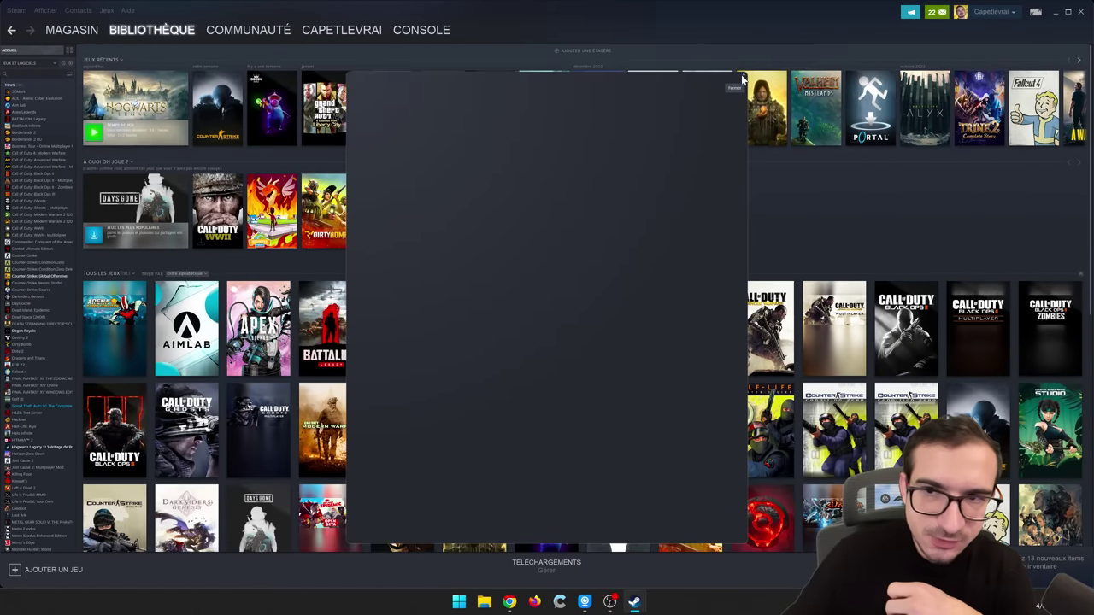
{"action": "left_click", "coordinate": [742, 77]}
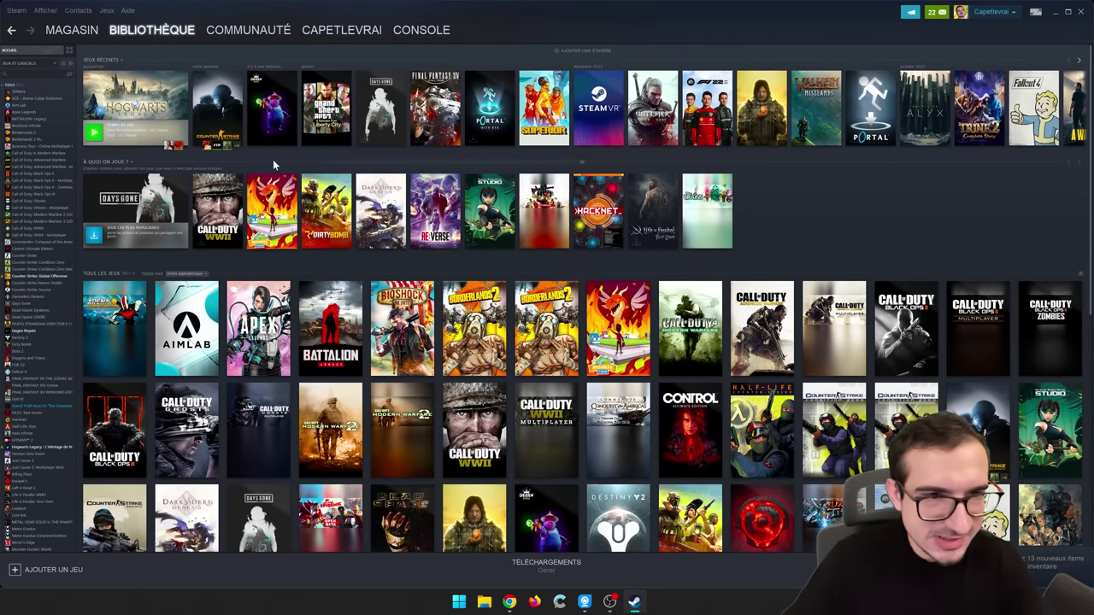
Examine Steam's processes and their memory use in Task Manager's details, sorted by name in descending order
{"action": "key", "text": "ctrl+shift+Escape"}
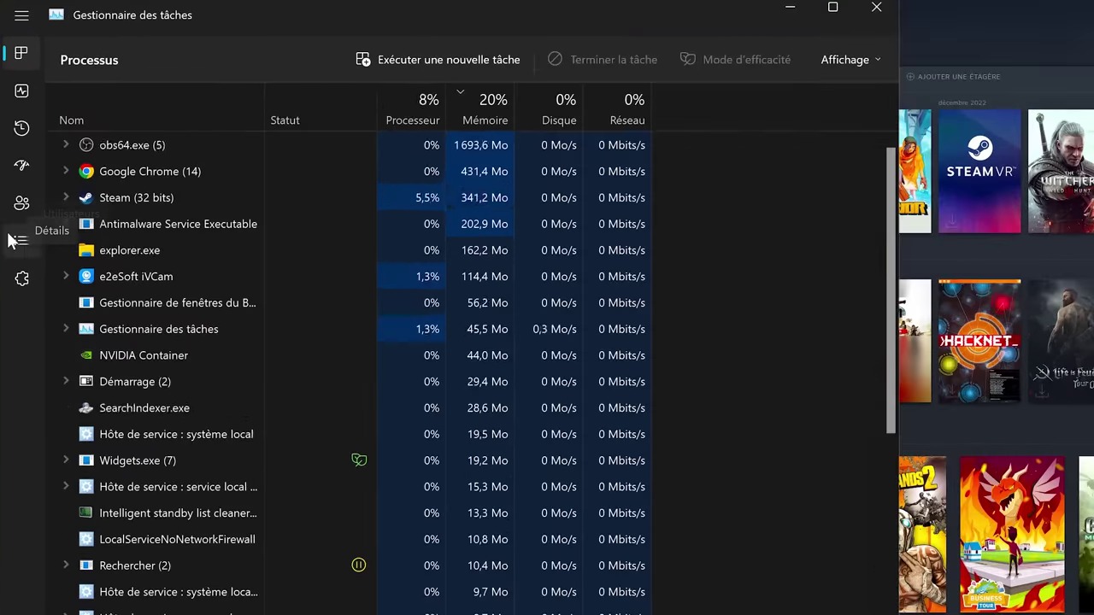
{"action": "left_click", "coordinate": [17, 150]}
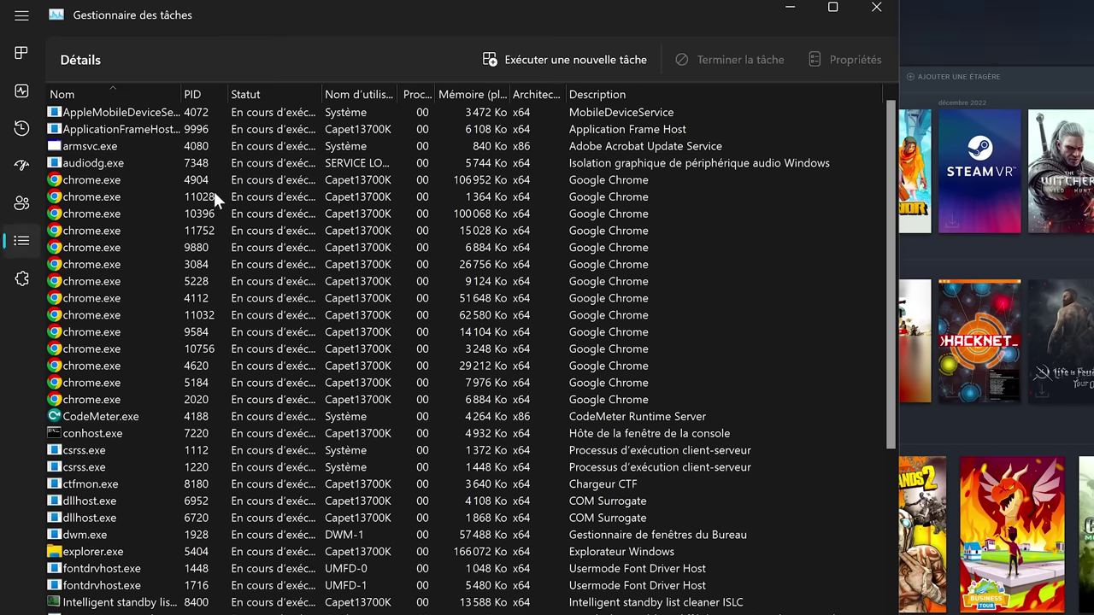
{"action": "left_click", "coordinate": [99, 93]}
{"action": "scroll", "coordinate": [133, 192], "scroll_direction": "down", "scroll_amount": 12}
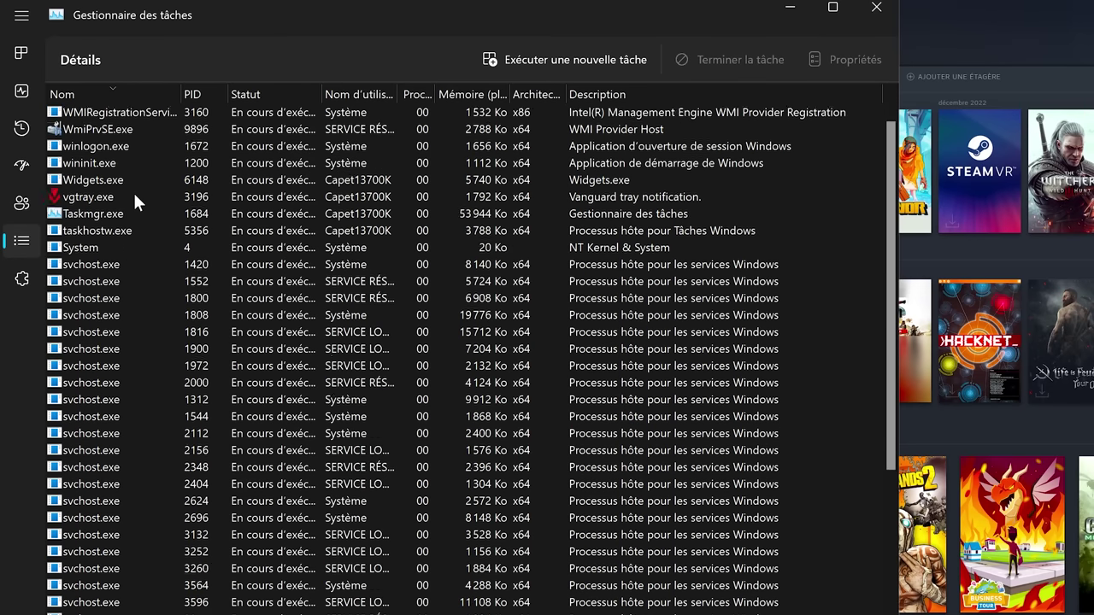
{"action": "scroll", "coordinate": [134, 191], "scroll_direction": "down", "scroll_amount": 6}
{"action": "scroll", "coordinate": [167, 232], "scroll_direction": "up", "scroll_amount": 1}
{"action": "key", "text": "super+shift+s"}
{"action": "key", "text": "Escape"}
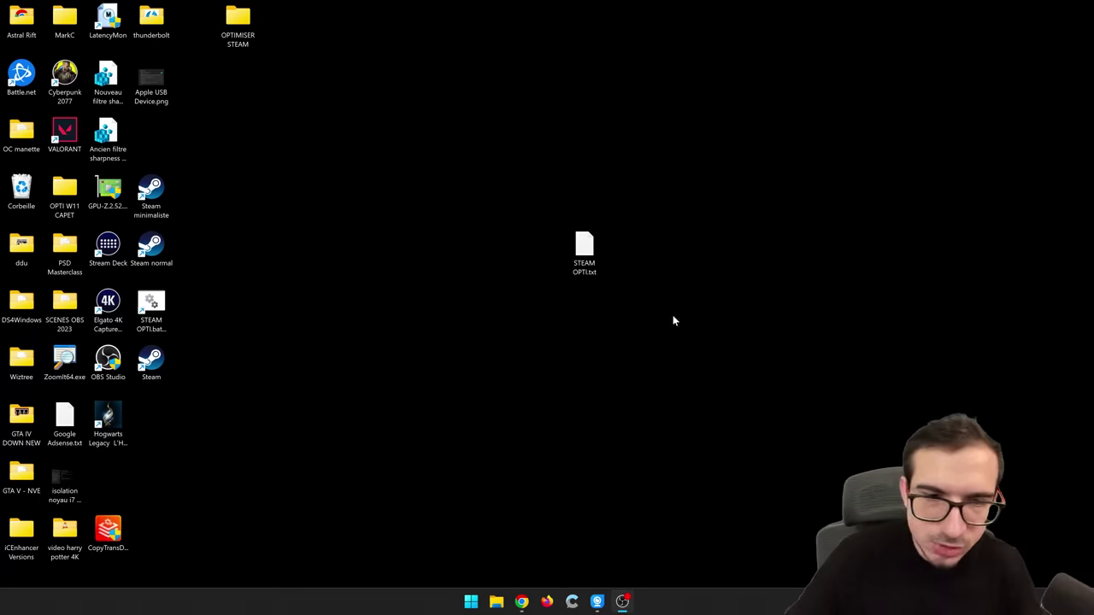
Launch Steam in minimal mode from the STEAM OPTI.bat desktop shortcut
{"action": "left_click", "coordinate": [150, 312]}
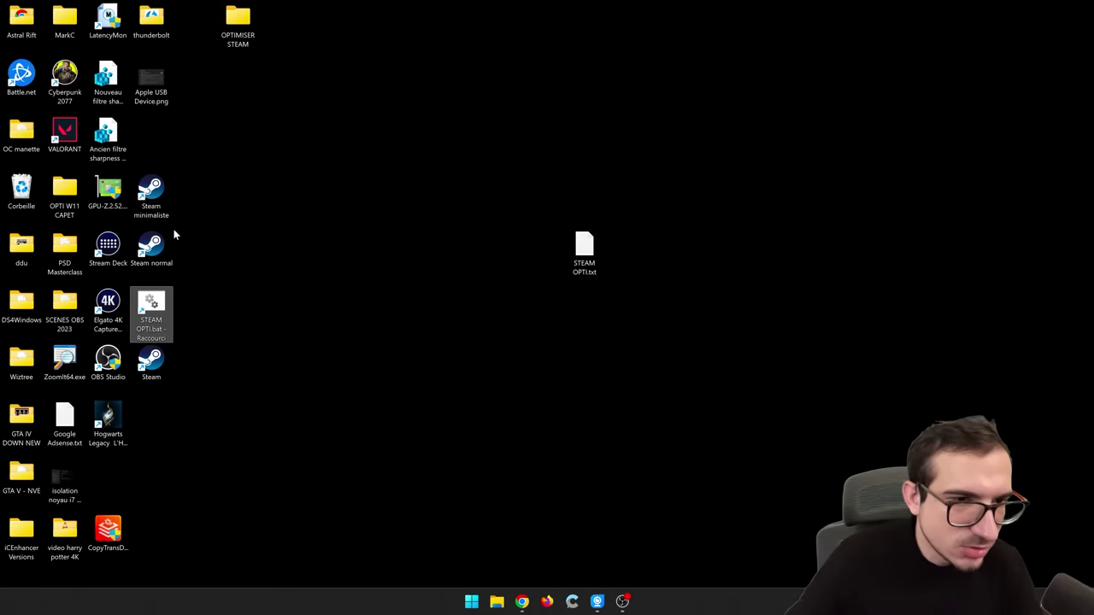
{"action": "left_click", "coordinate": [150, 195]}
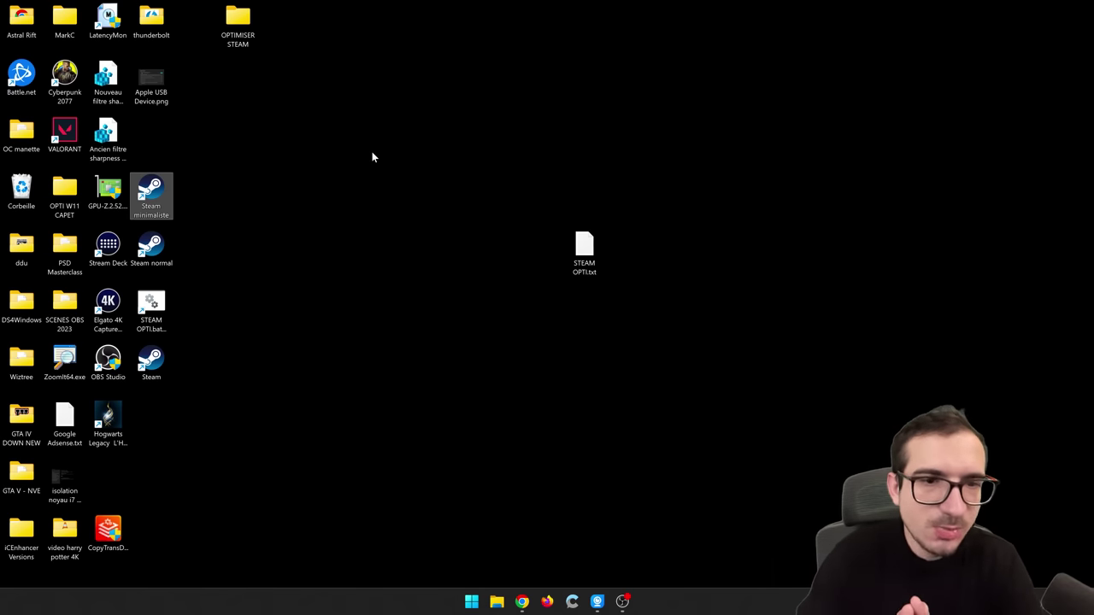
{"action": "left_click", "coordinate": [151, 308]}
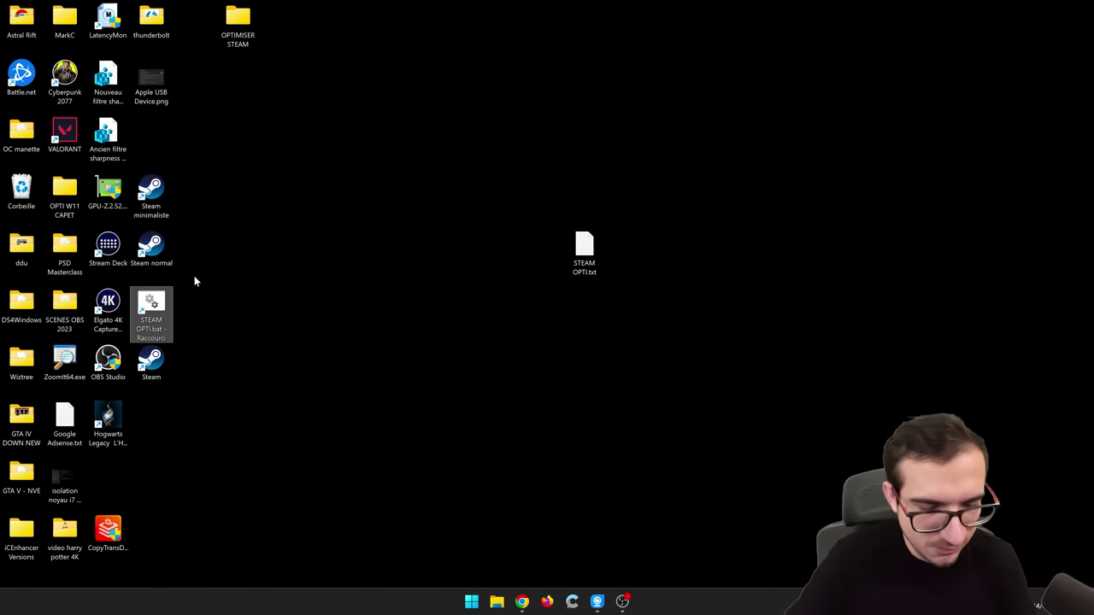
{"action": "key", "text": "Return"}
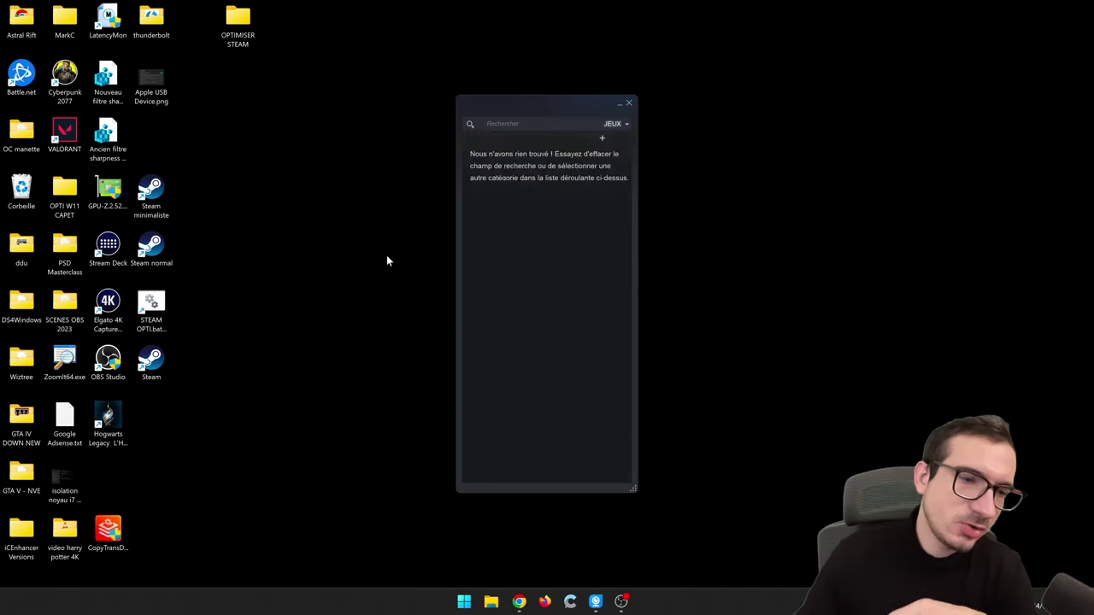
Quit the minimal Steam client from the system tray and close the Microphone privacy settings
{"action": "left_click", "coordinate": [991, 602]}
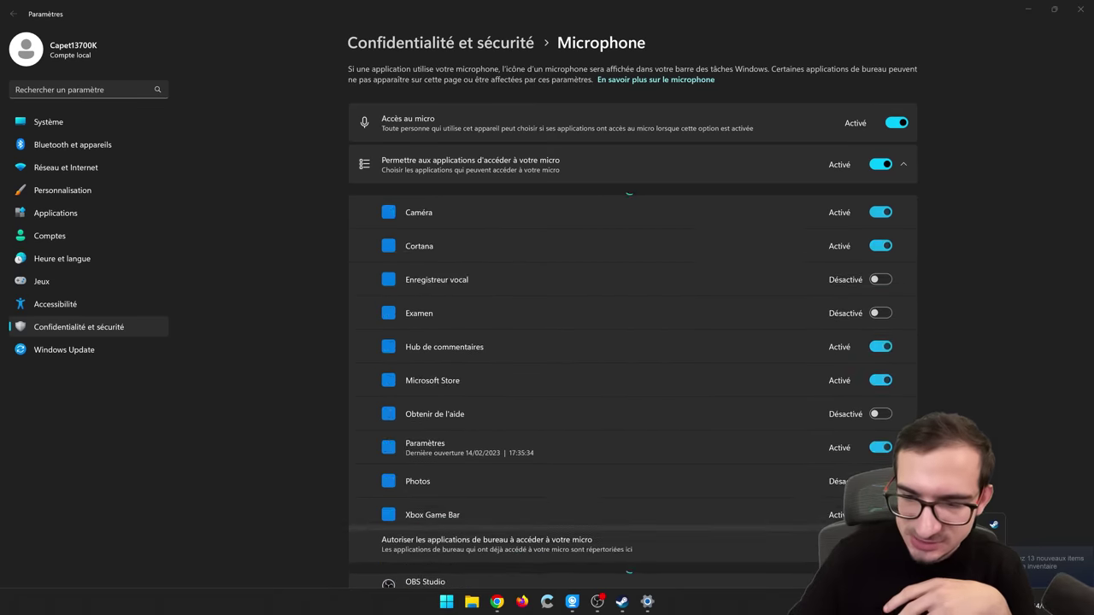
{"action": "right_click", "coordinate": [996, 527]}
{"action": "left_click", "coordinate": [841, 514]}
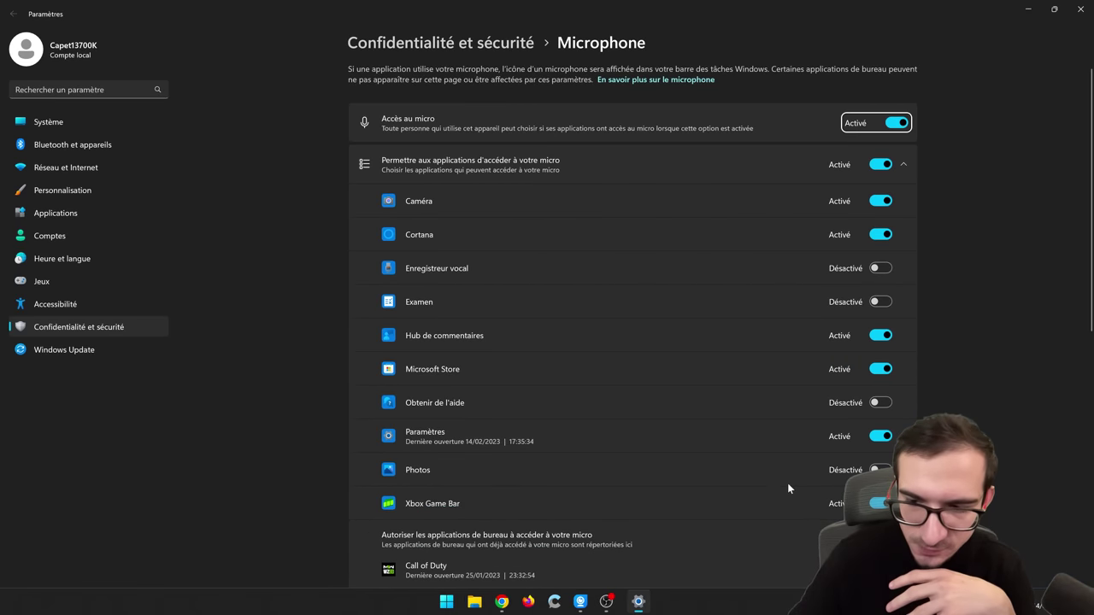
{"action": "left_click", "coordinate": [1081, 9]}
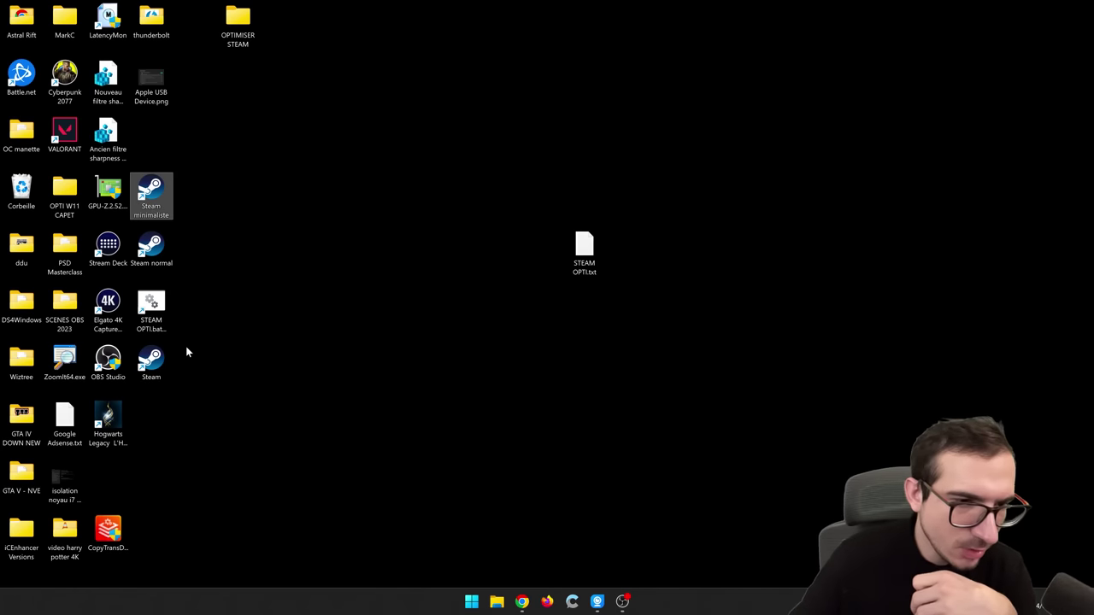
Relaunch Steam through the STEAM OPTI.bat shortcut and close its pop-up window, keeping the compact games list
{"action": "double_click", "coordinate": [152, 309]}
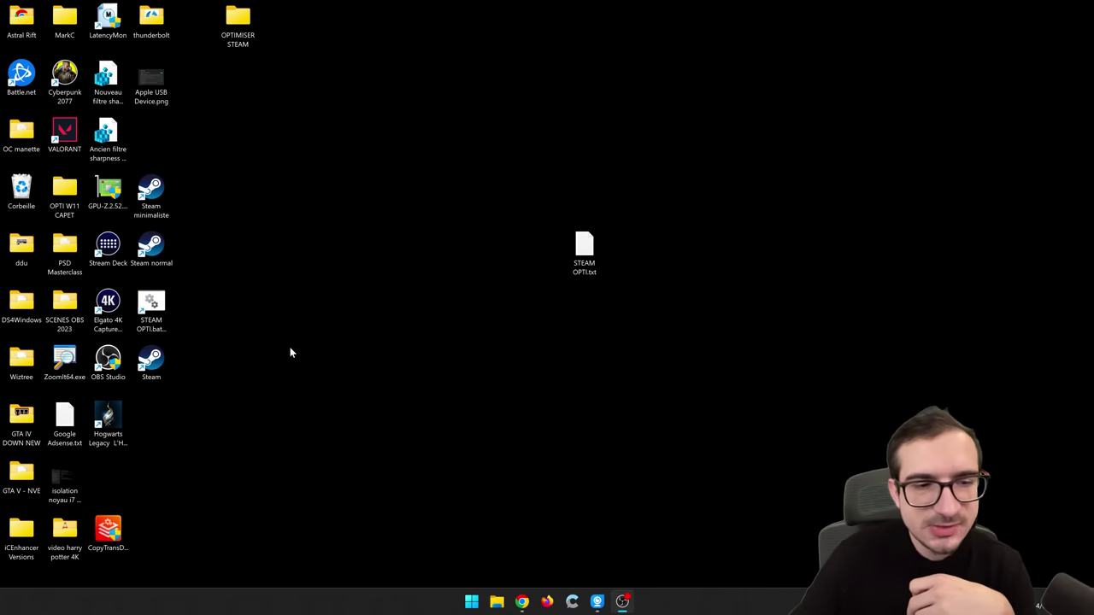
{"action": "double_click", "coordinate": [151, 309]}
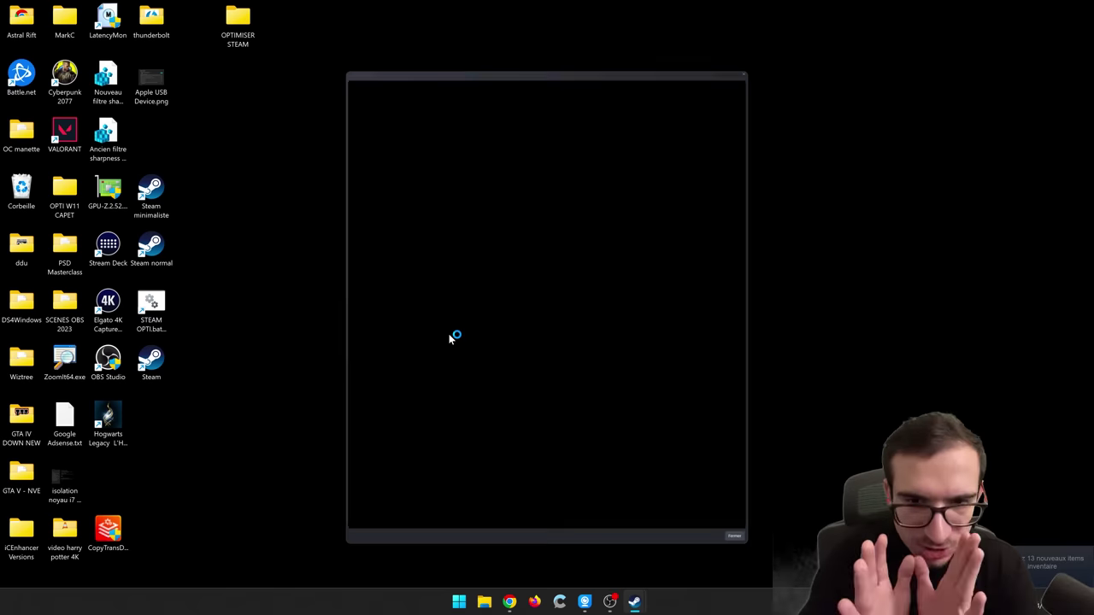
{"action": "left_click", "coordinate": [743, 77]}
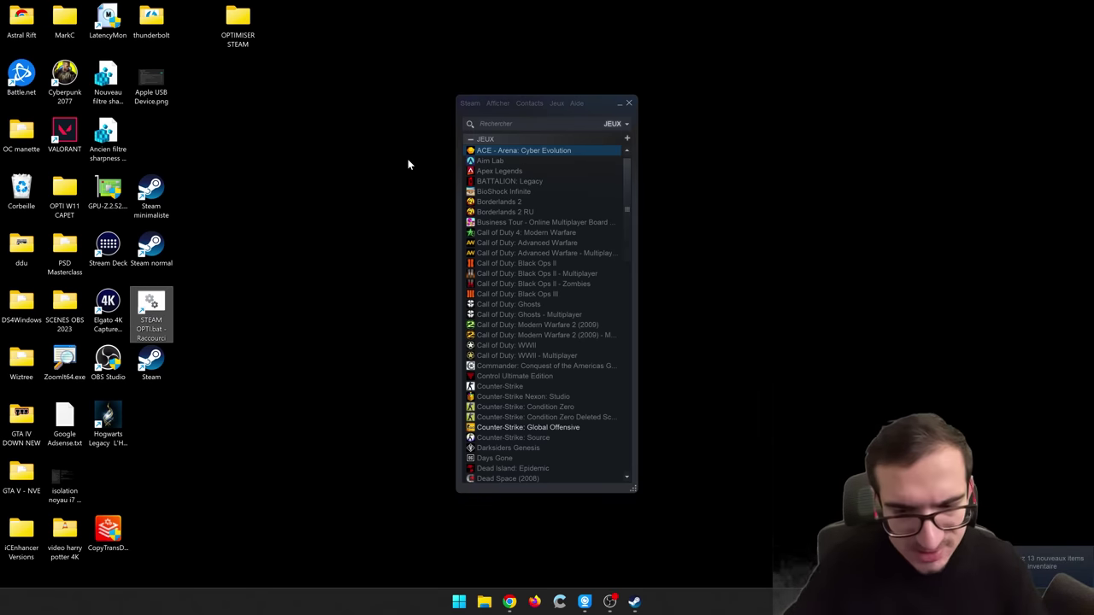
Examine the memory use of minimal Steam's processes in Task Manager's details, highlight steamwebhelper.exe and minimize Task Manager
{"action": "key", "text": "ctrl+shift+Escape"}
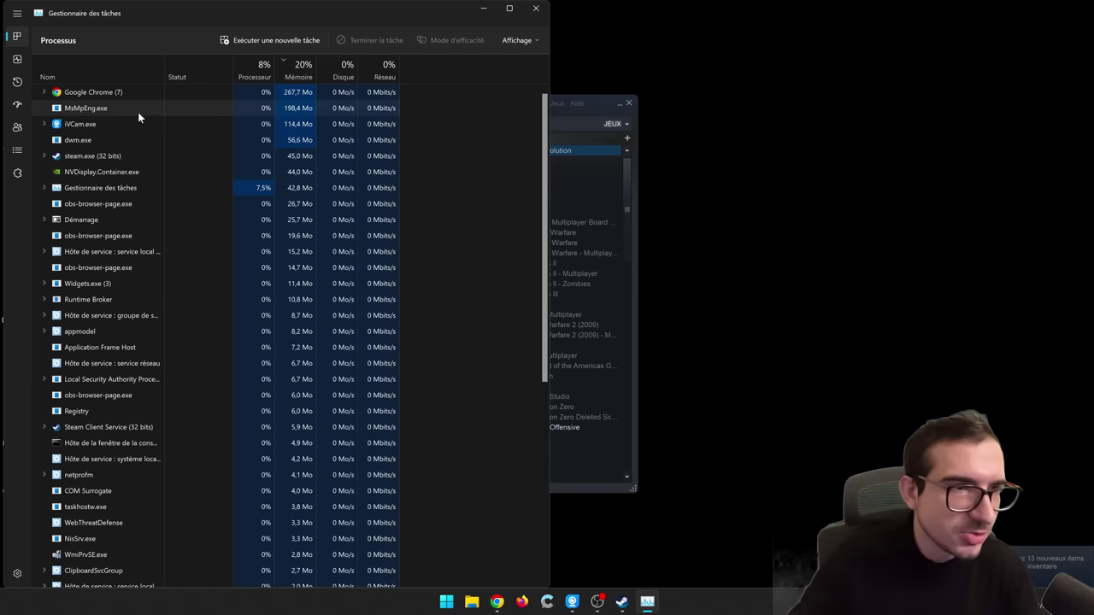
{"action": "left_click", "coordinate": [17, 151]}
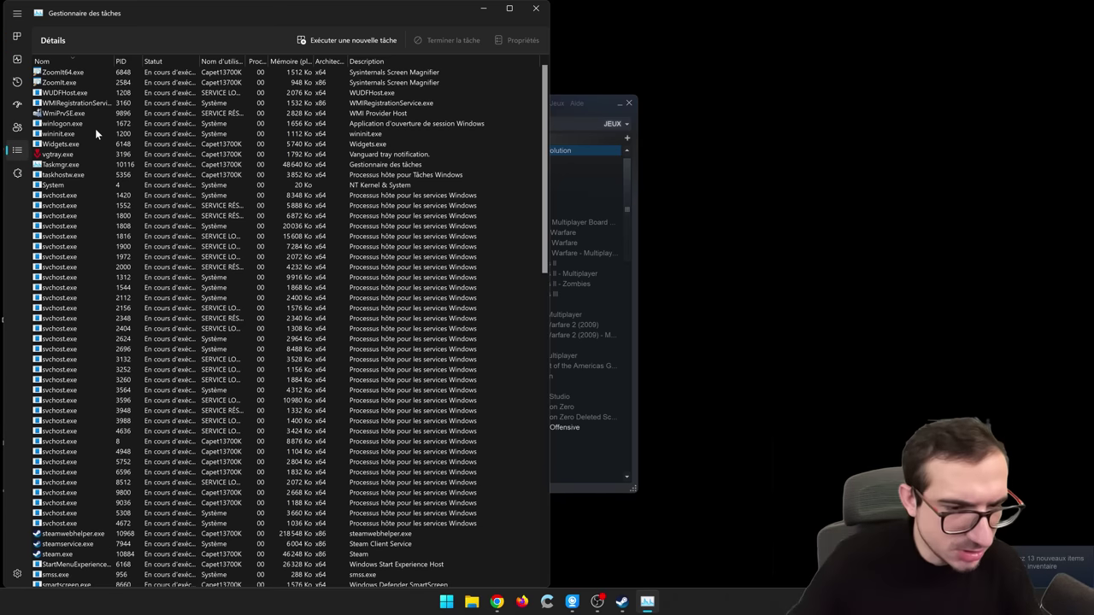
{"action": "scroll", "coordinate": [95, 128], "scroll_direction": "down", "scroll_amount": 15}
{"action": "scroll", "coordinate": [96, 137], "scroll_direction": "up", "scroll_amount": 3}
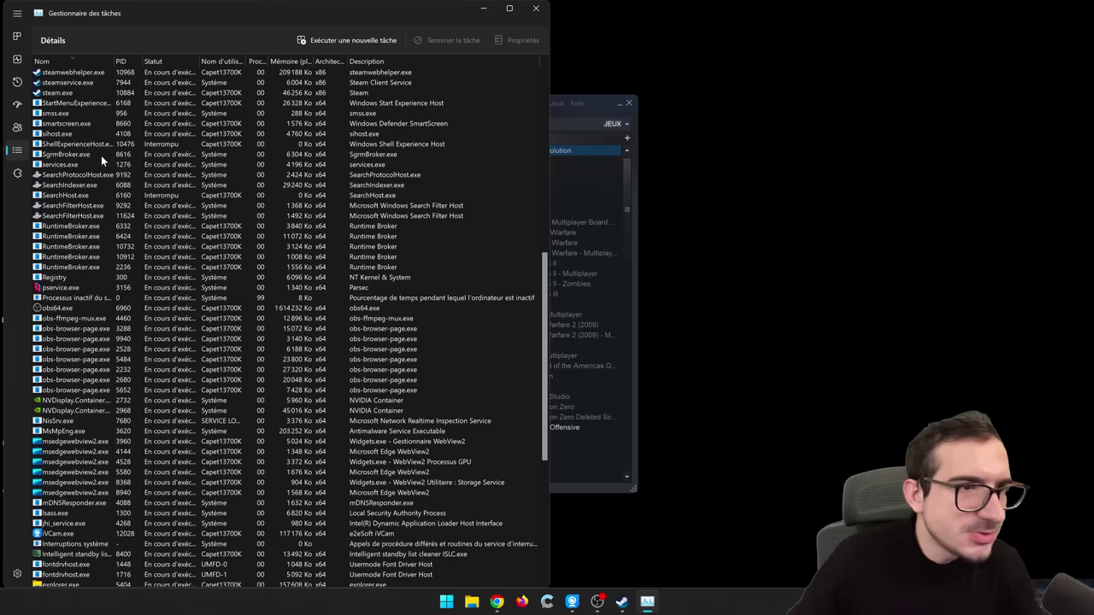
{"action": "left_click", "coordinate": [78, 74]}
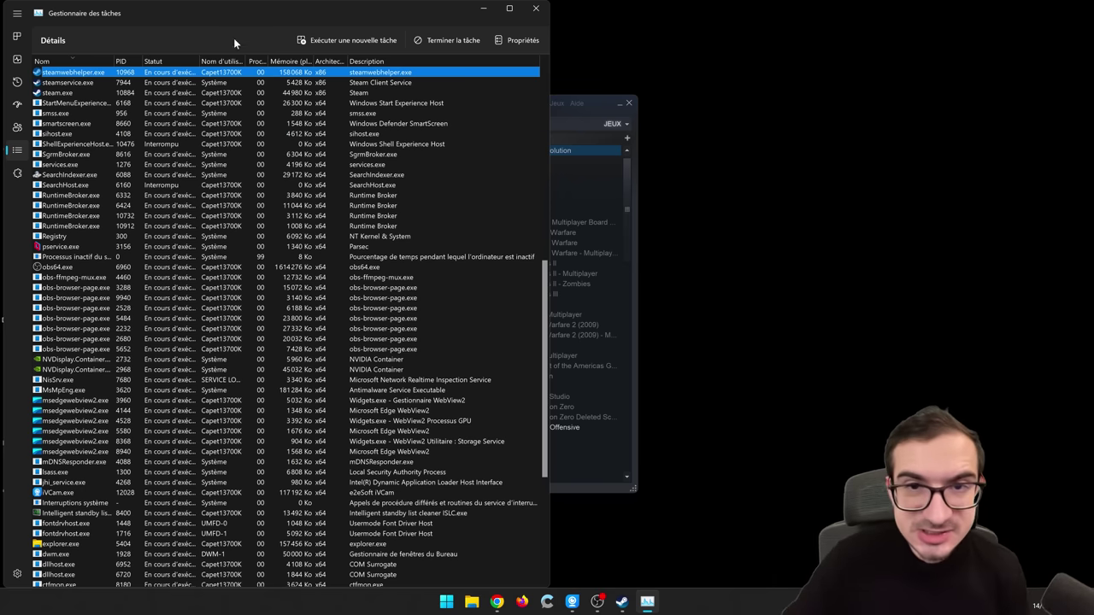
{"action": "left_click", "coordinate": [483, 8]}
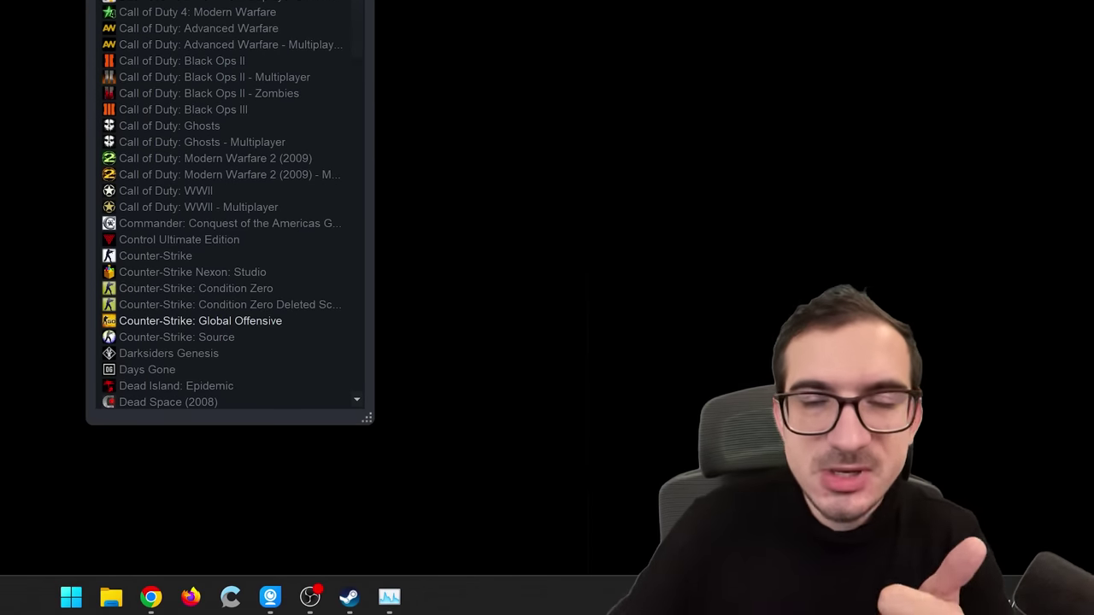